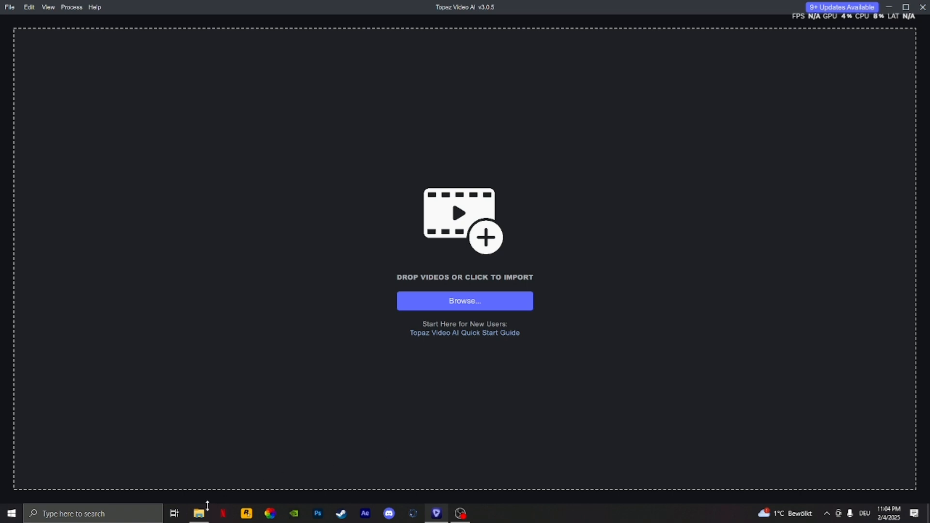
# - Import the Freiren video from the Downloads folder and move the playhead to 00:00:07:10
pyautogui.click(199, 513)
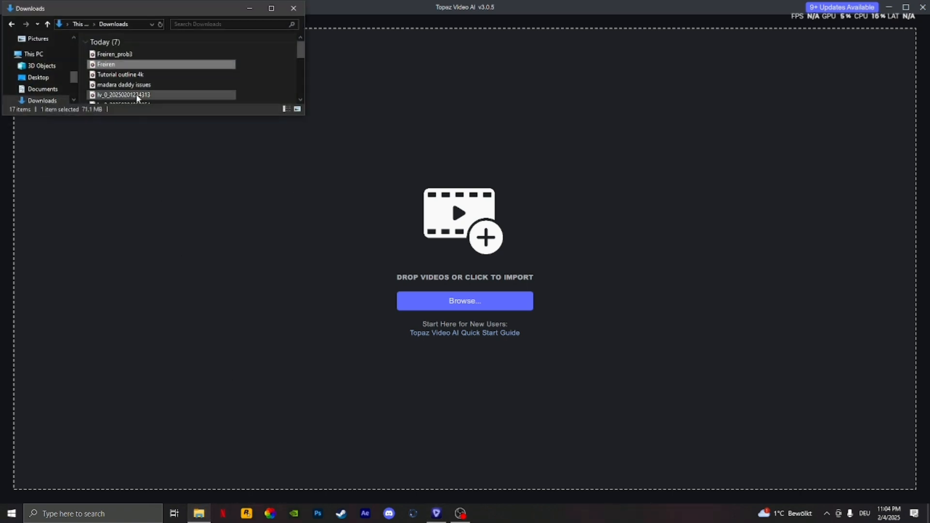
pyautogui.moveTo(95, 68); pyautogui.dragTo(477, 321)
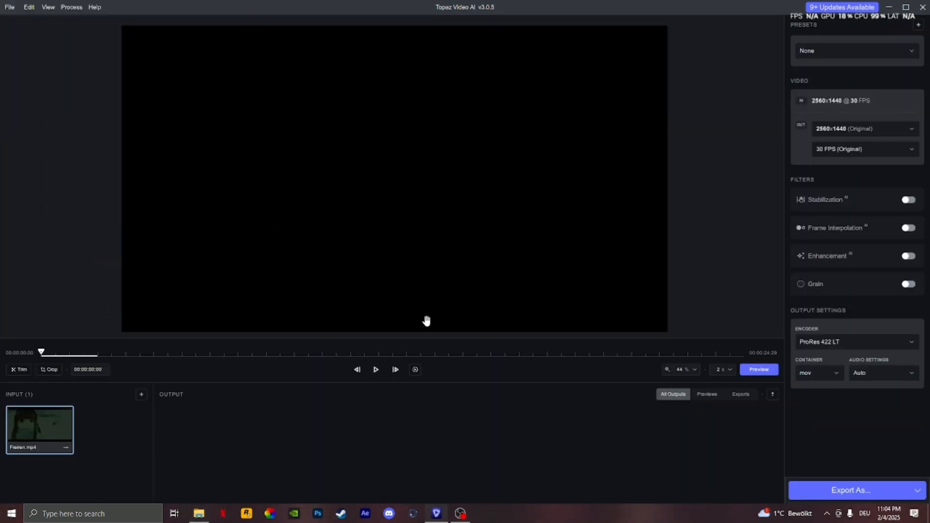
pyautogui.moveTo(42, 355); pyautogui.dragTo(152, 354)
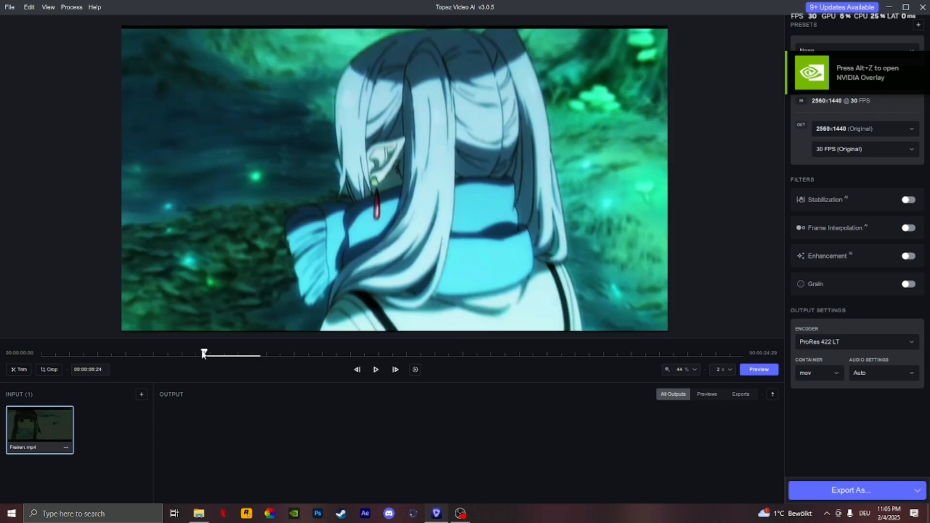
pyautogui.moveTo(204, 354); pyautogui.dragTo(246, 357)
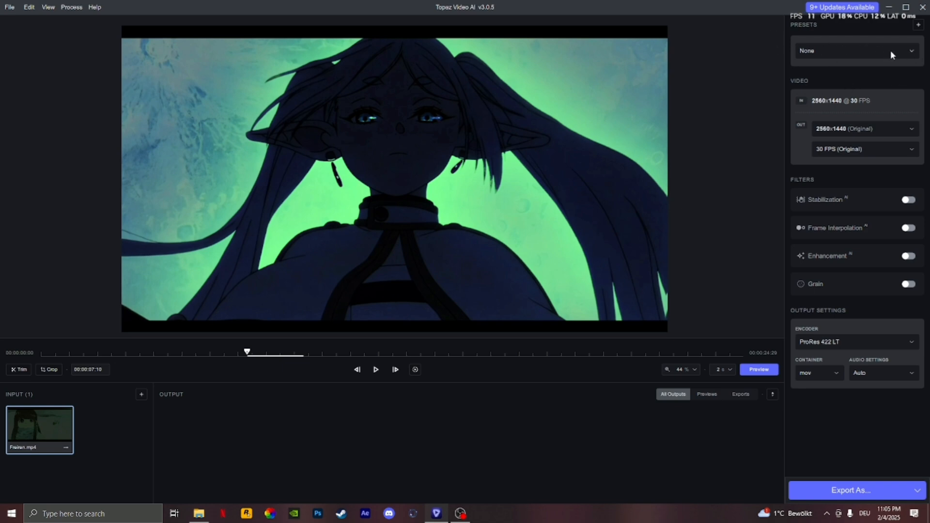
# - Keep the preset at None and set the output resolution to 3840x2160 (4K)
pyautogui.click(872, 50)
pyautogui.click(854, 66)
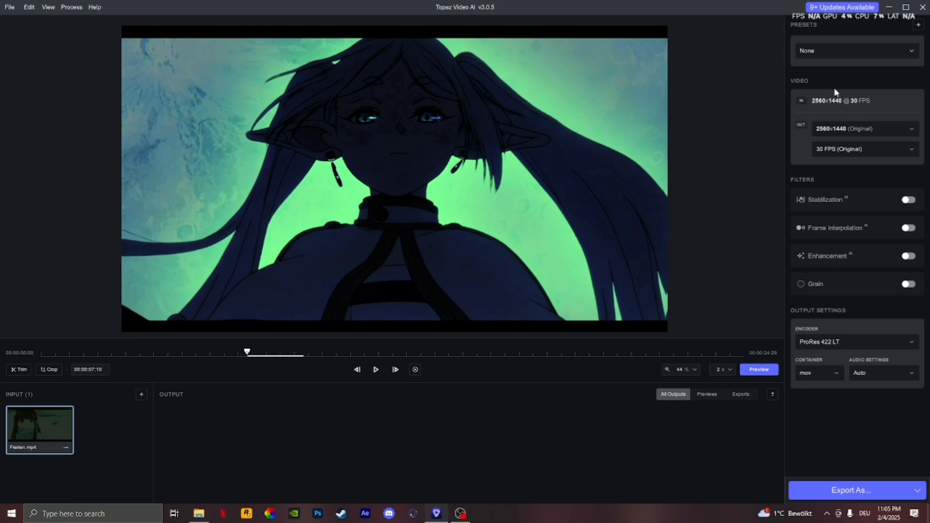
pyautogui.click(898, 129)
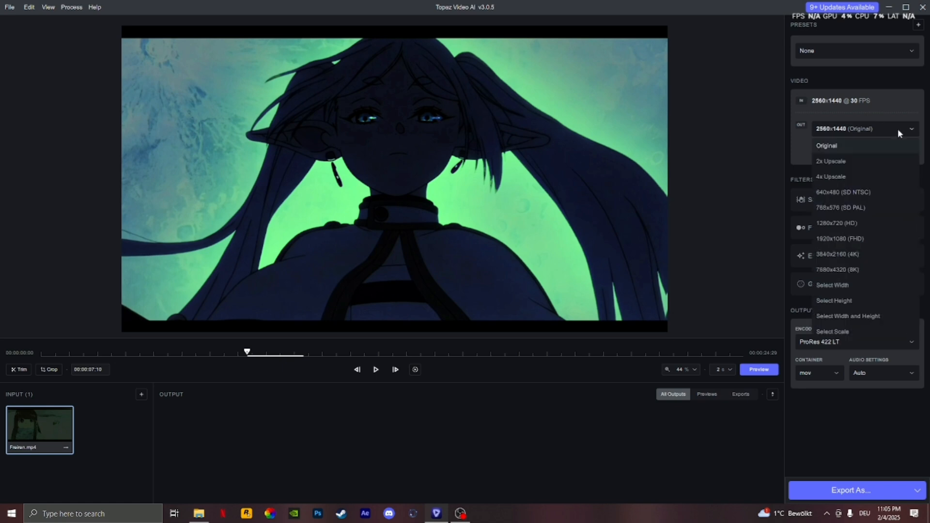
pyautogui.click(880, 255)
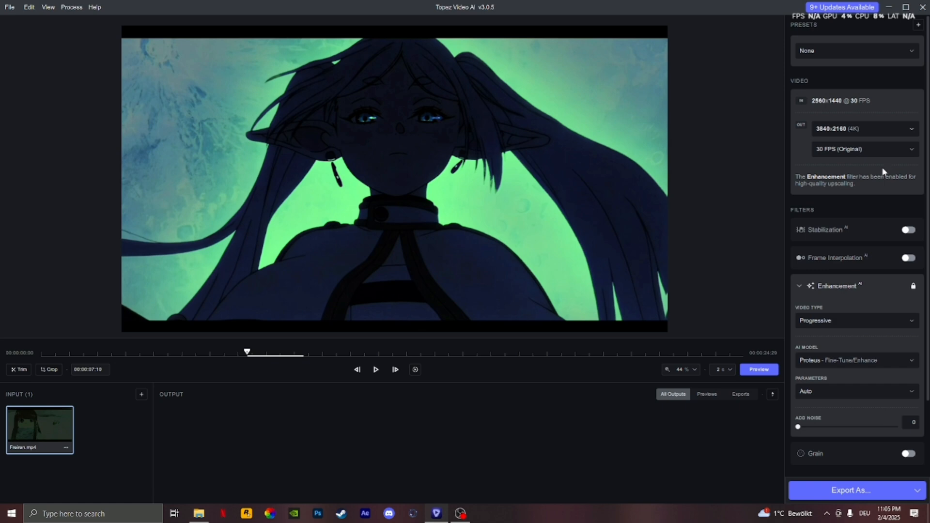
# - Switch the Proteus enhancement parameters from automatic to Manual
pyautogui.scroll(-3, 873, 208)
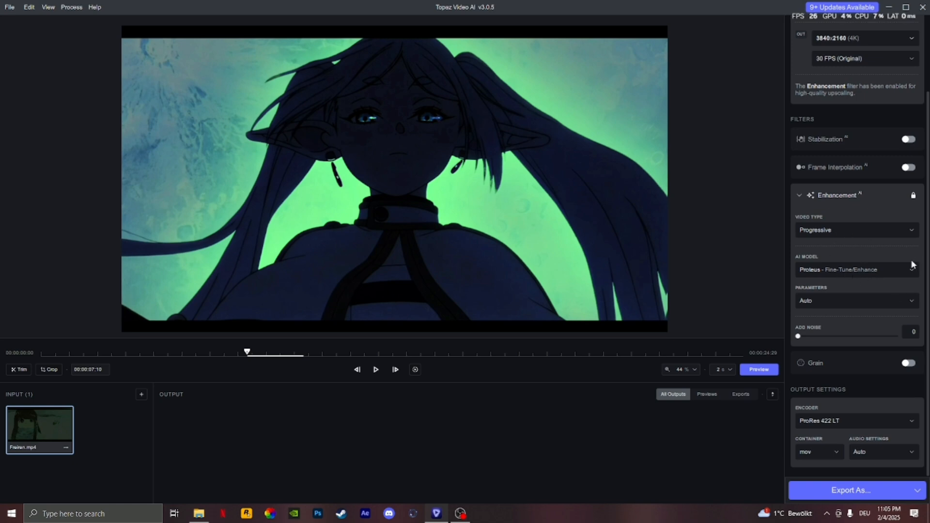
pyautogui.click(862, 307)
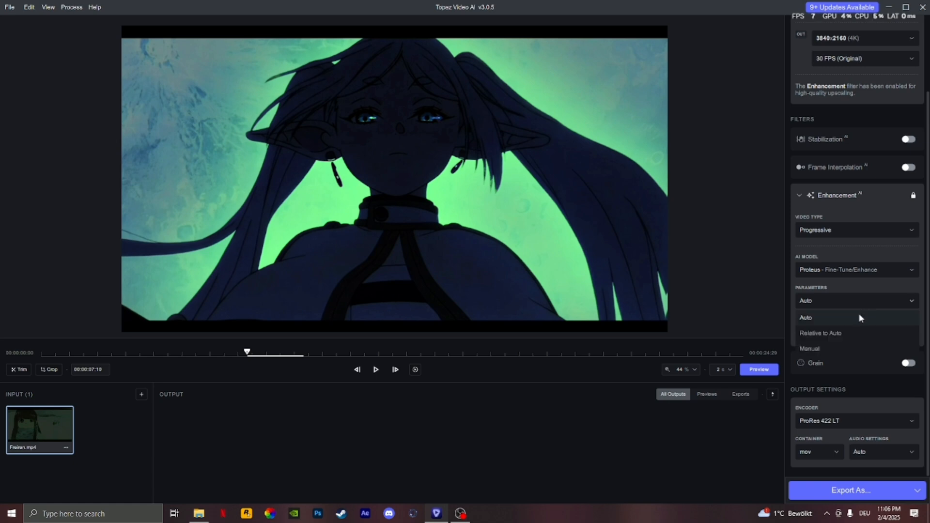
pyautogui.click(841, 348)
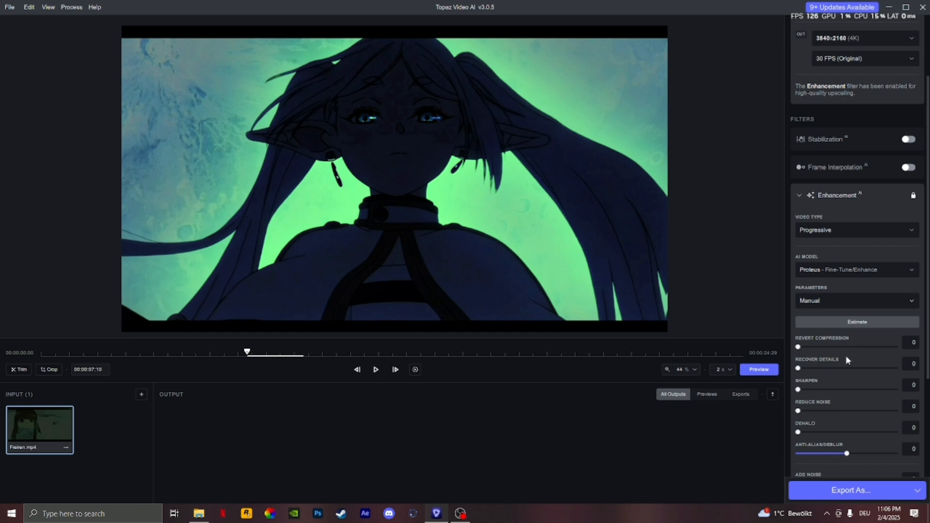
pyautogui.scroll(-3, 848, 354)
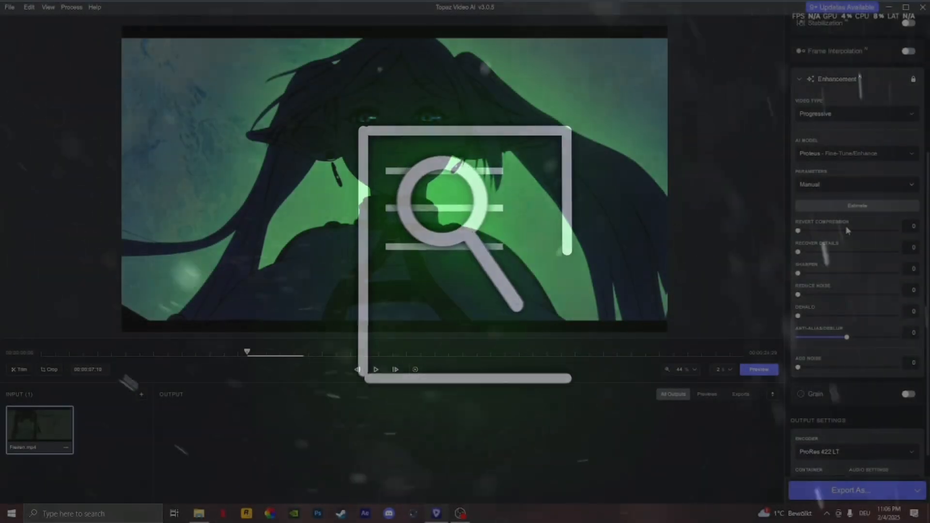
# - Inspect the compression blocks on the character's dark face and set Revert Compression to 80
pyautogui.scroll(5, 416, 209)
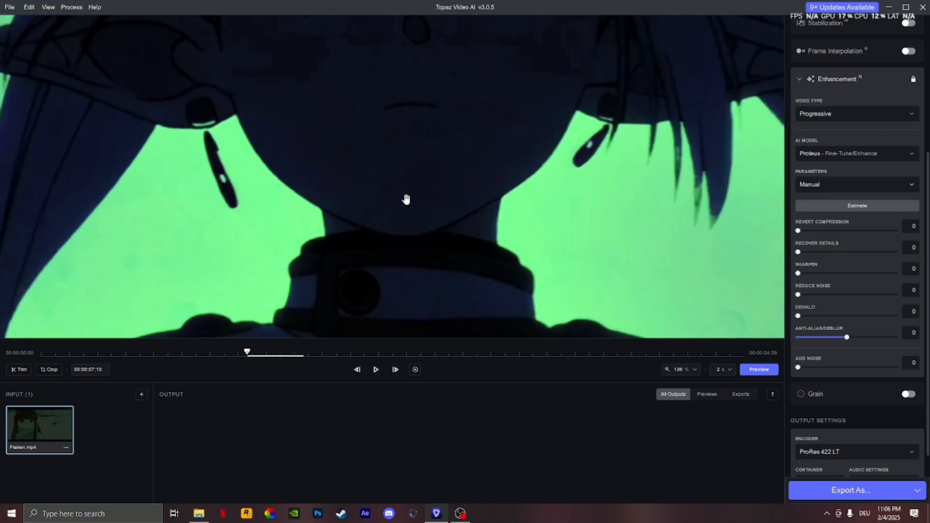
pyautogui.scroll(6, 406, 200)
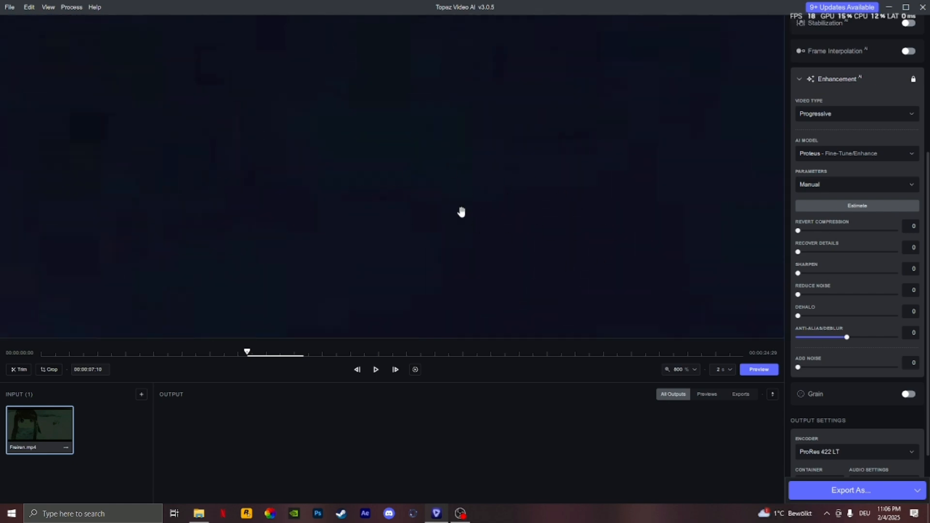
pyautogui.scroll(-2, 527, 296)
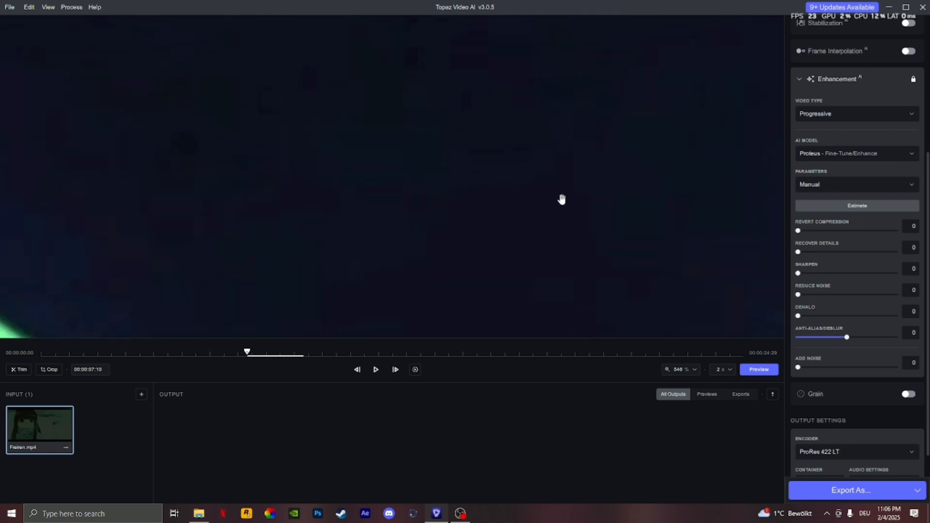
pyautogui.scroll(-2, 561, 199)
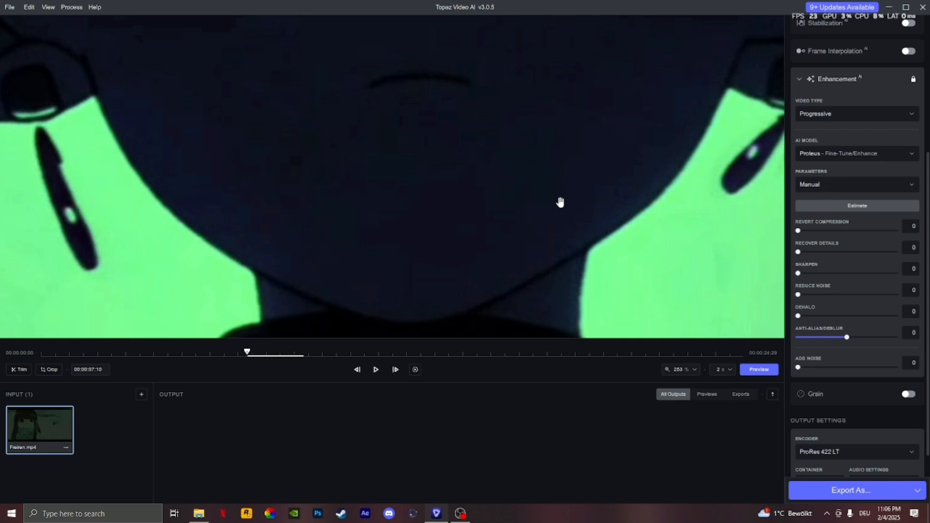
pyautogui.scroll(-1, 561, 202)
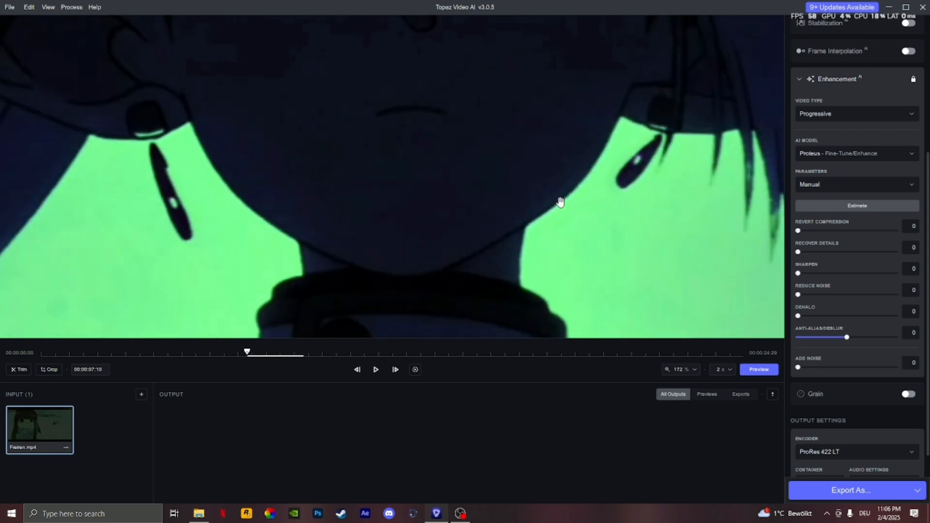
pyautogui.scroll(-1, 560, 202)
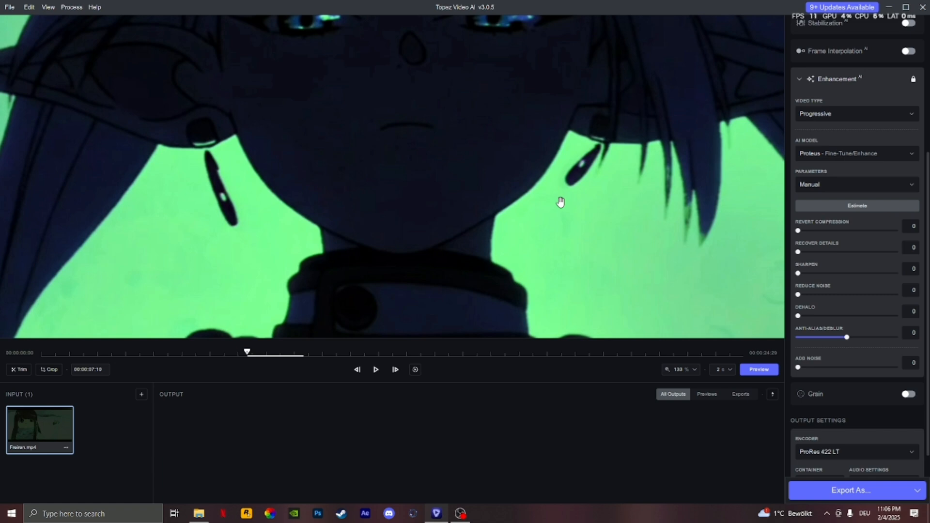
pyautogui.scroll(-1, 560, 202)
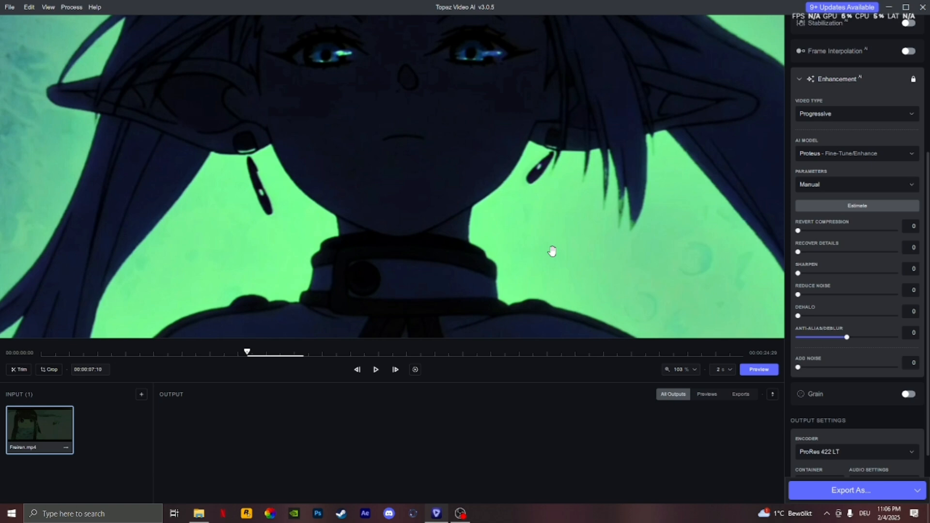
pyautogui.moveTo(854, 231); pyautogui.dragTo(907, 238)
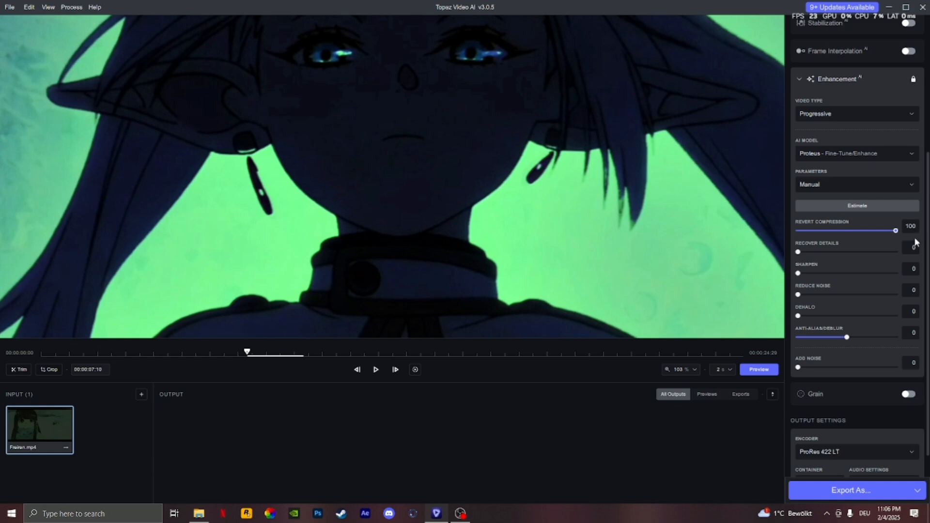
pyautogui.moveTo(916, 242); pyautogui.dragTo(876, 242)
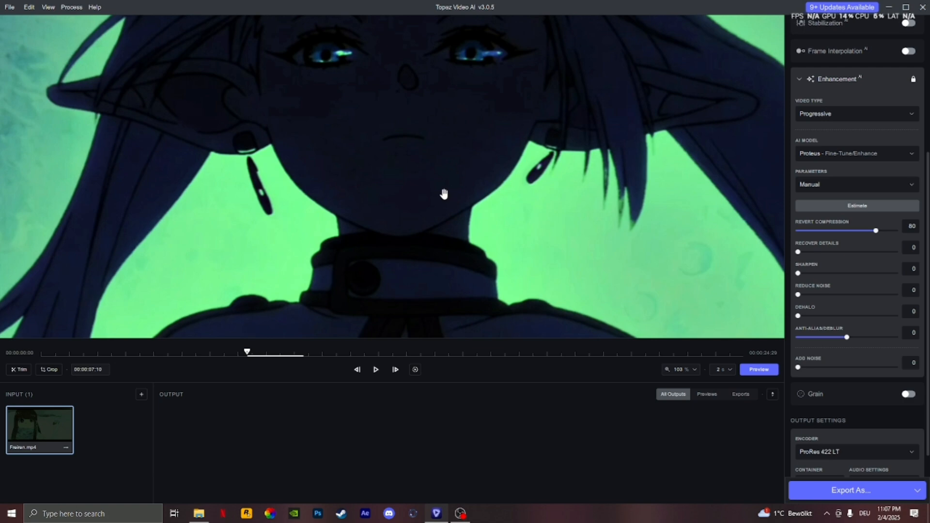
# - Check the character's jawline up close, and set Recover Details to 60 and Sharpen to 55
pyautogui.scroll(10, 429, 191)
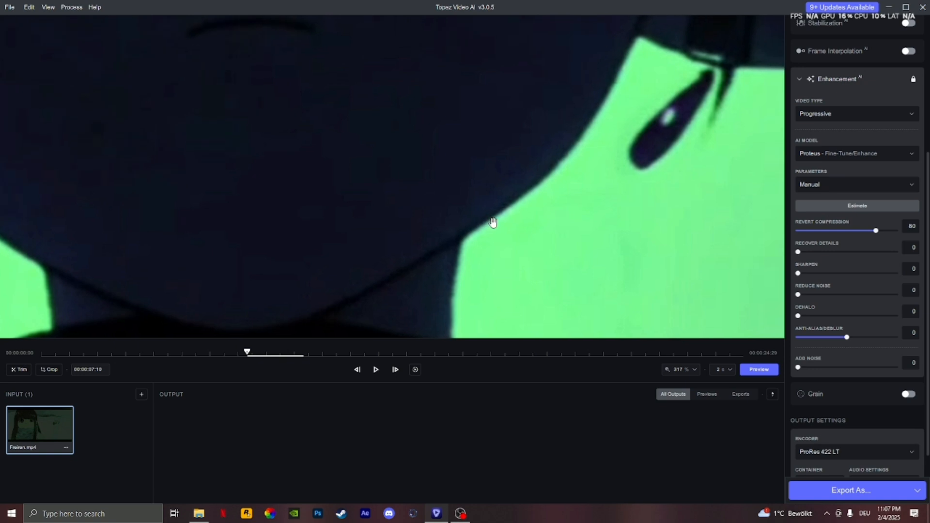
pyautogui.moveTo(641, 258); pyautogui.dragTo(599, 249)
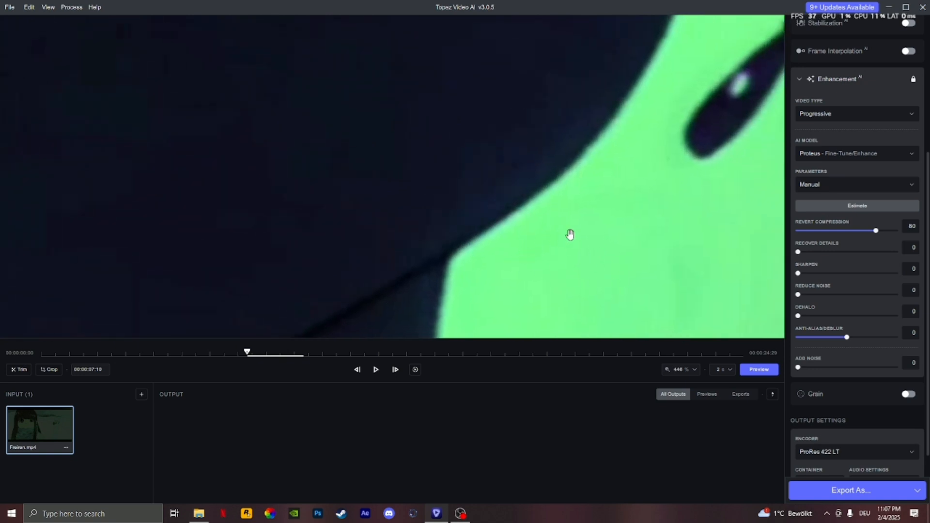
pyautogui.scroll(-10, 599, 235)
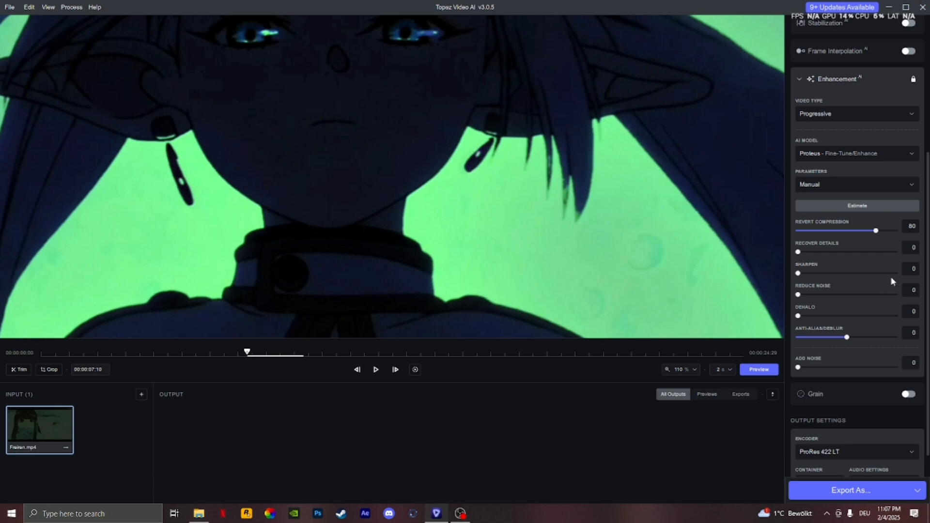
pyautogui.moveTo(798, 252); pyautogui.dragTo(856, 252)
pyautogui.moveTo(856, 276); pyautogui.dragTo(853, 275)
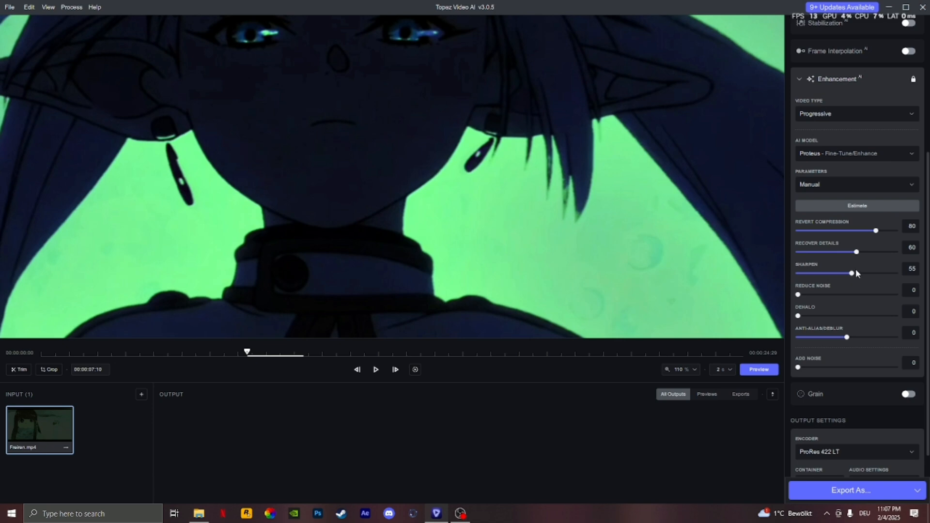
# - Set Reduce Noise to 60 for the enhancement
pyautogui.scroll(3, 458, 185)
pyautogui.scroll(-6, 453, 185)
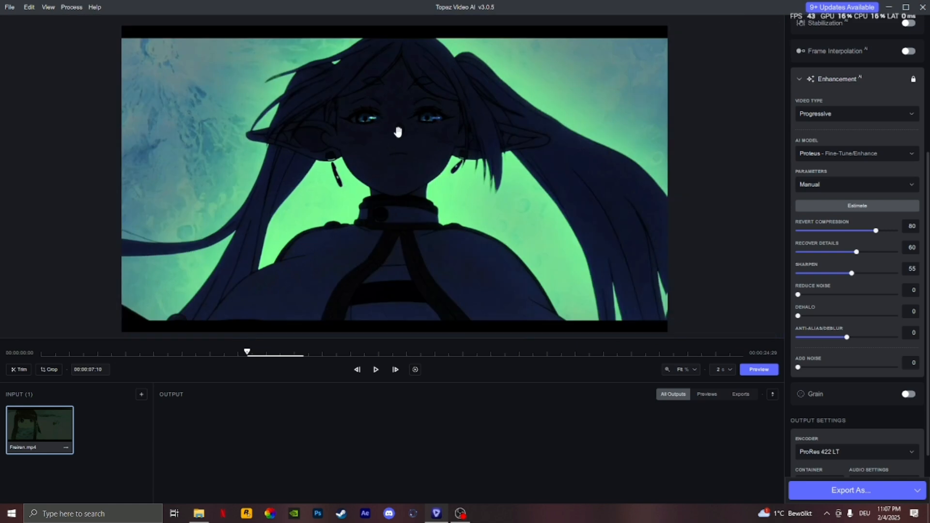
pyautogui.scroll(2, 440, 192)
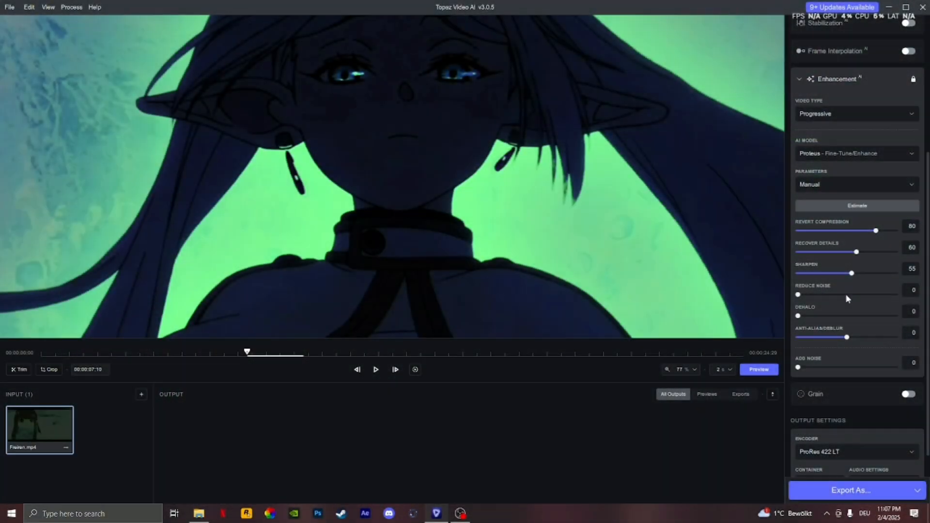
pyautogui.moveTo(847, 294); pyautogui.dragTo(857, 295)
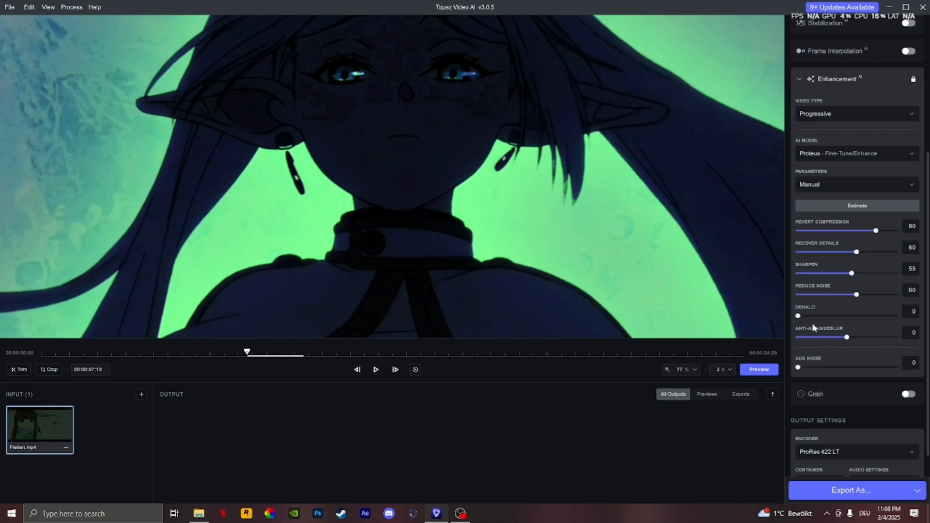
# - Check the outlines beside the character's neck for halos and set Dehalo to 30
pyautogui.scroll(-2, 506, 223)
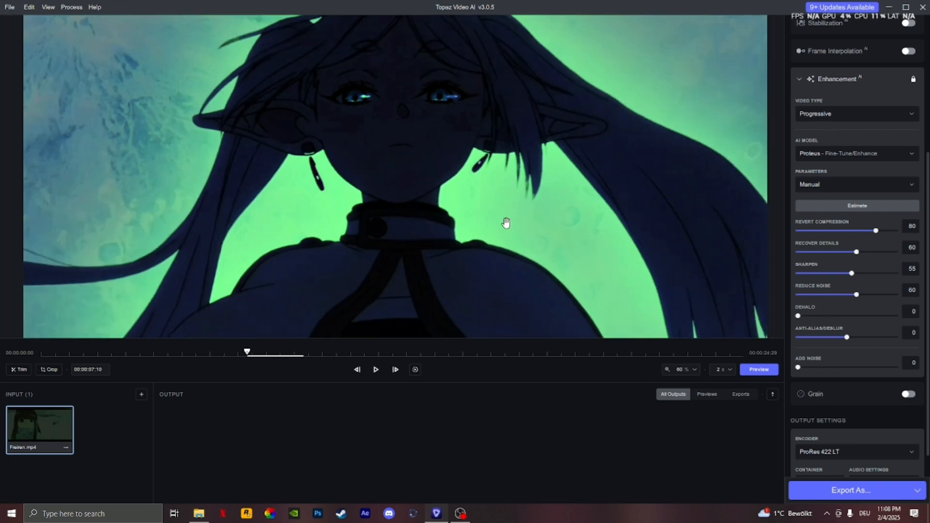
pyautogui.scroll(5, 519, 204)
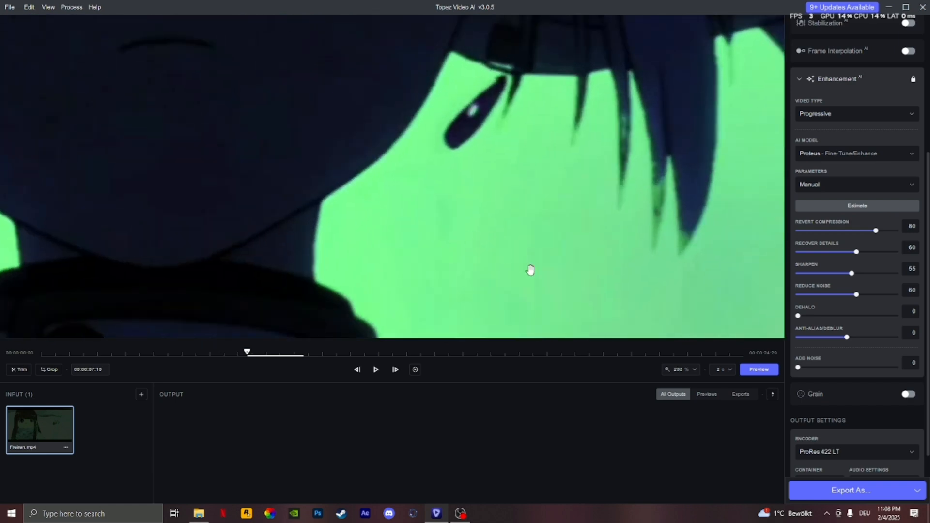
pyautogui.scroll(-5, 530, 270)
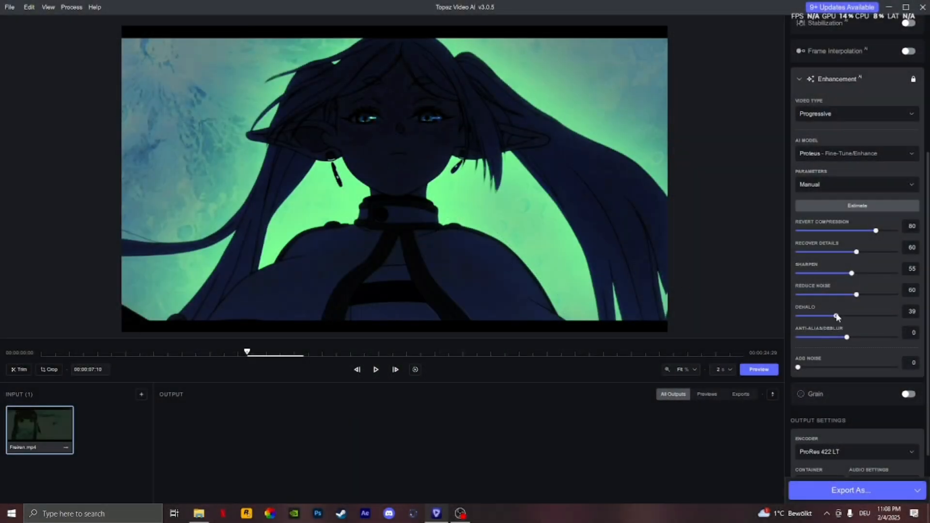
pyautogui.click(833, 316)
pyautogui.moveTo(834, 320); pyautogui.dragTo(830, 322)
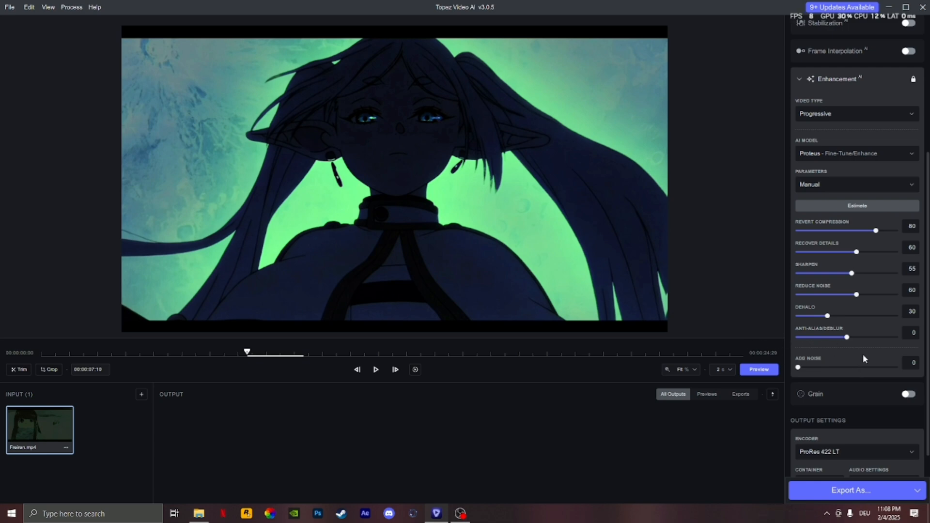
# - Check the jaw and neck edges up close for jagged or blurry lines and set Anti-Alias/Deblur to 20
pyautogui.scroll(-1, 863, 355)
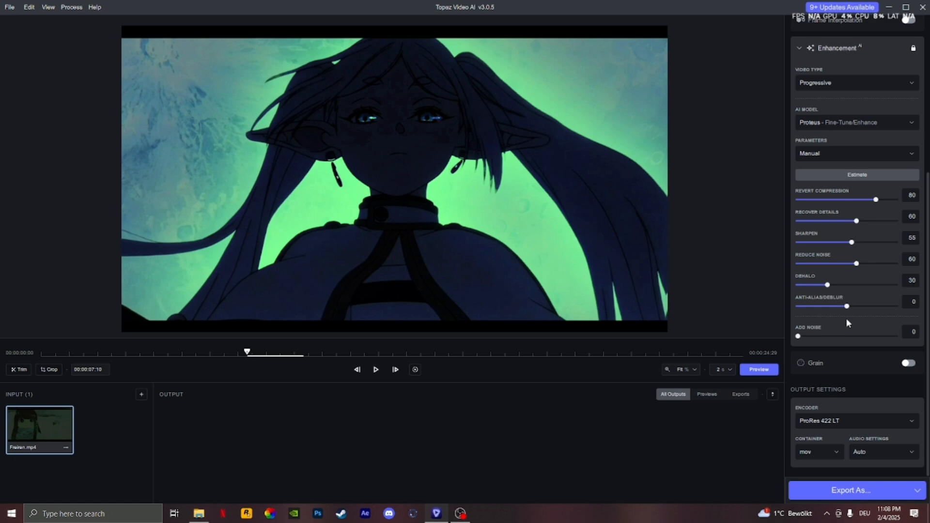
pyautogui.scroll(3, 485, 203)
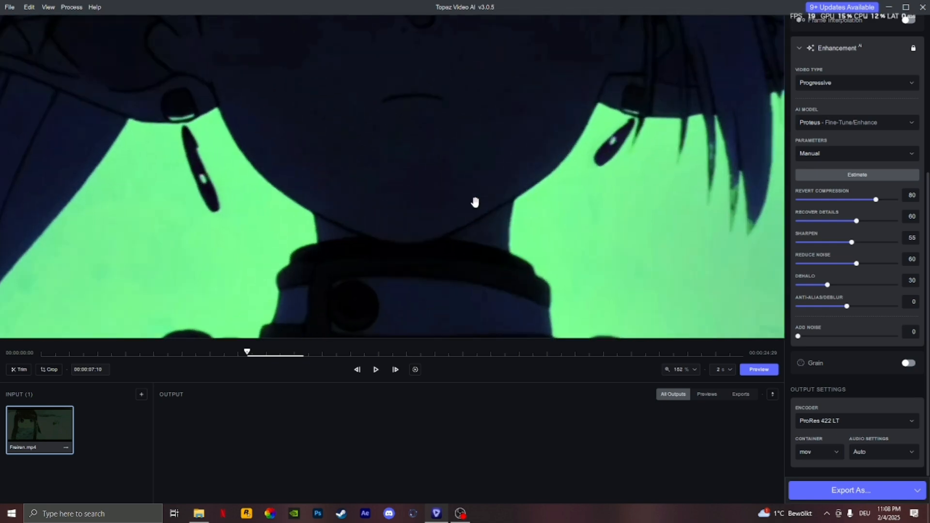
pyautogui.scroll(4, 475, 202)
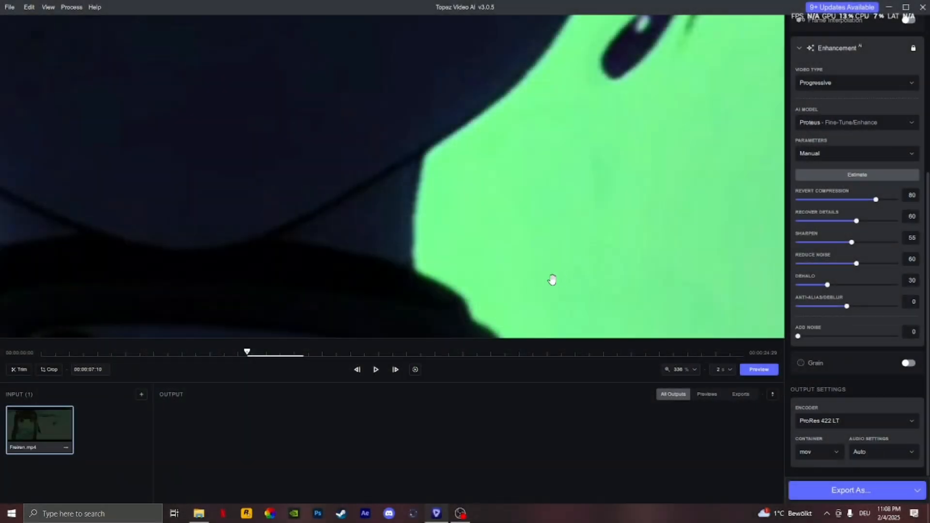
pyautogui.scroll(3, 548, 281)
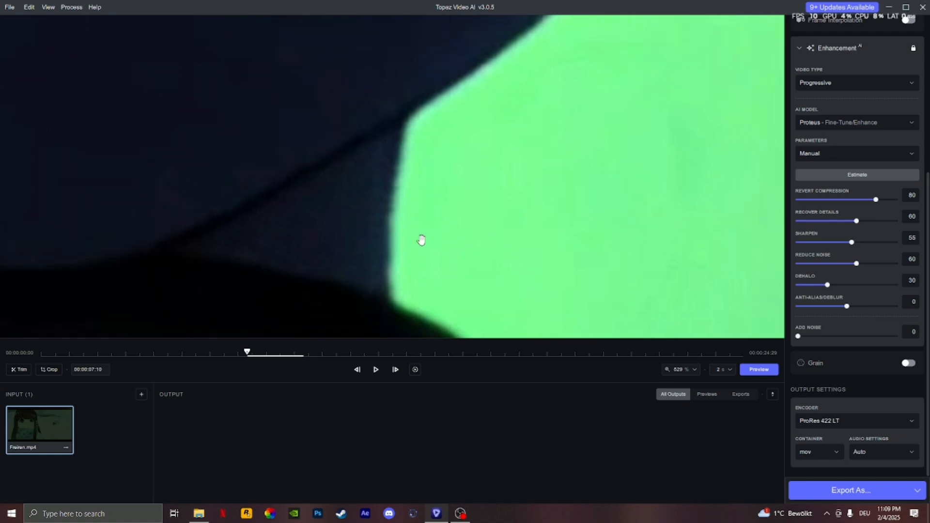
pyautogui.scroll(-5, 585, 216)
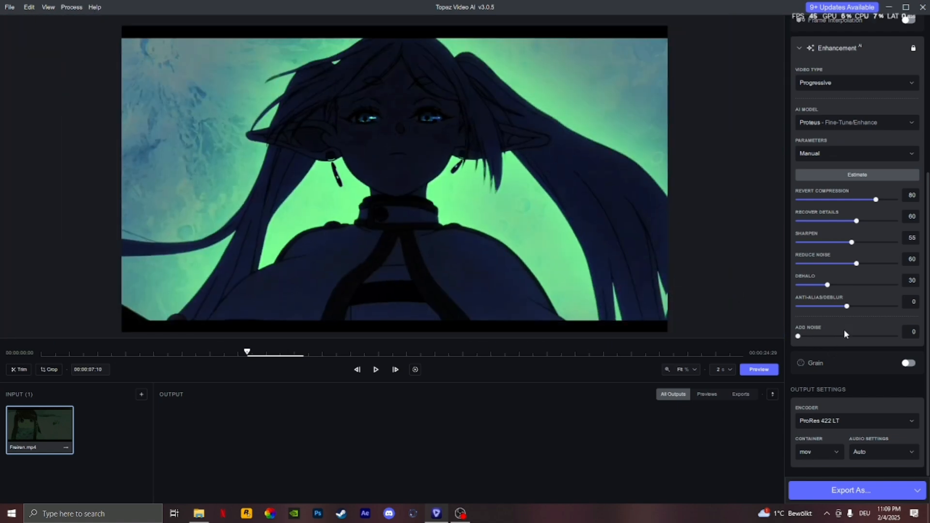
pyautogui.click(857, 306)
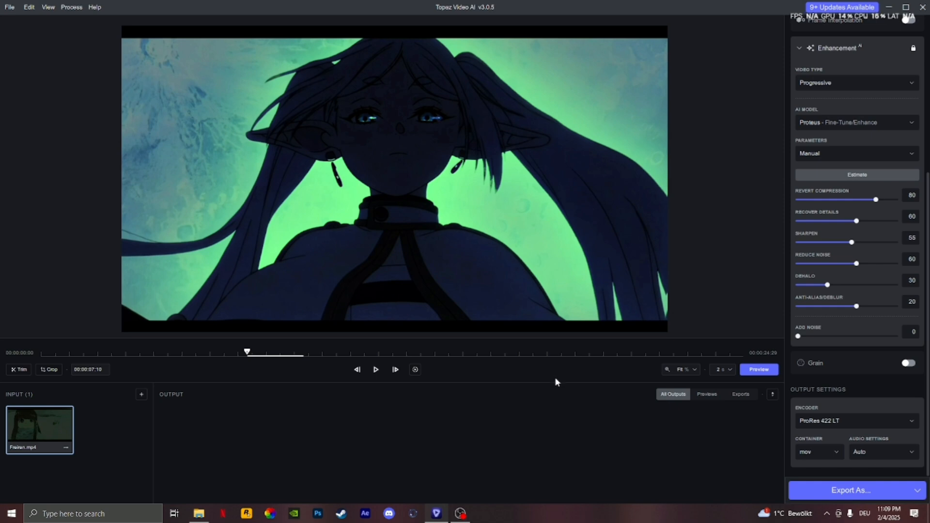
# - Render a 2-second preview of the enhancement and pause the side-by-side comparison on a clear frame of the character
pyautogui.click(759, 369)
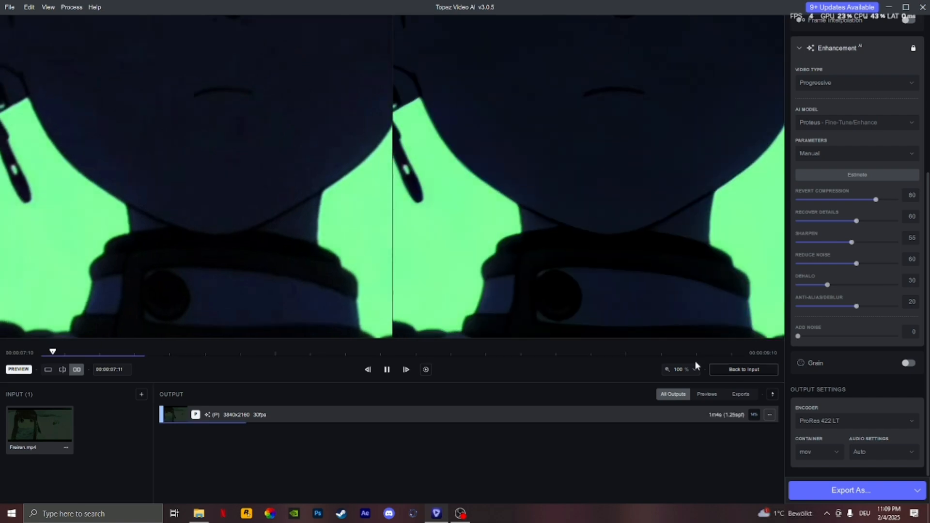
pyautogui.scroll(-5, 569, 245)
pyautogui.scroll(3, 618, 245)
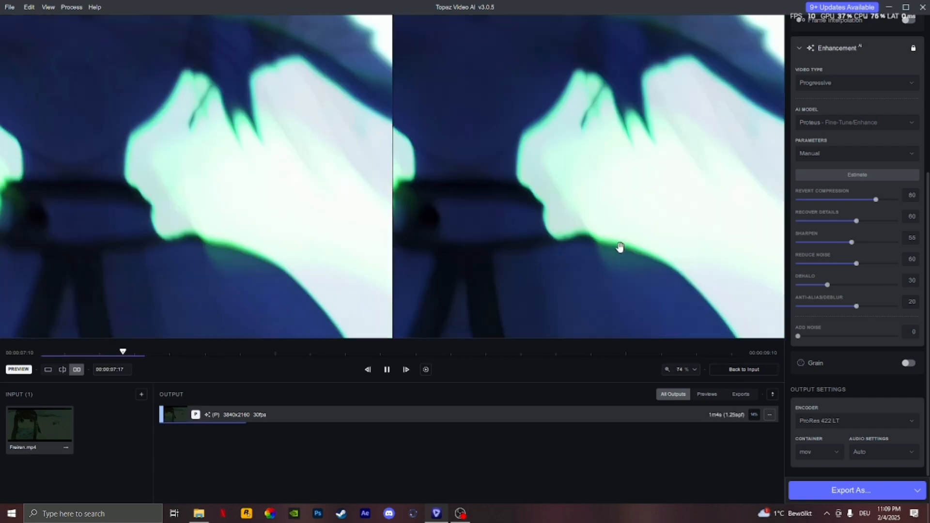
pyautogui.scroll(-4, 580, 242)
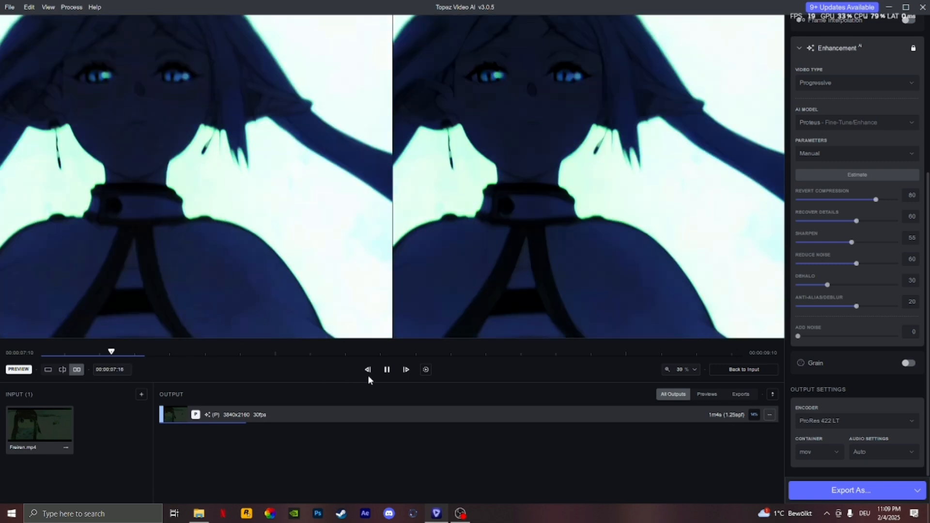
pyautogui.click(387, 370)
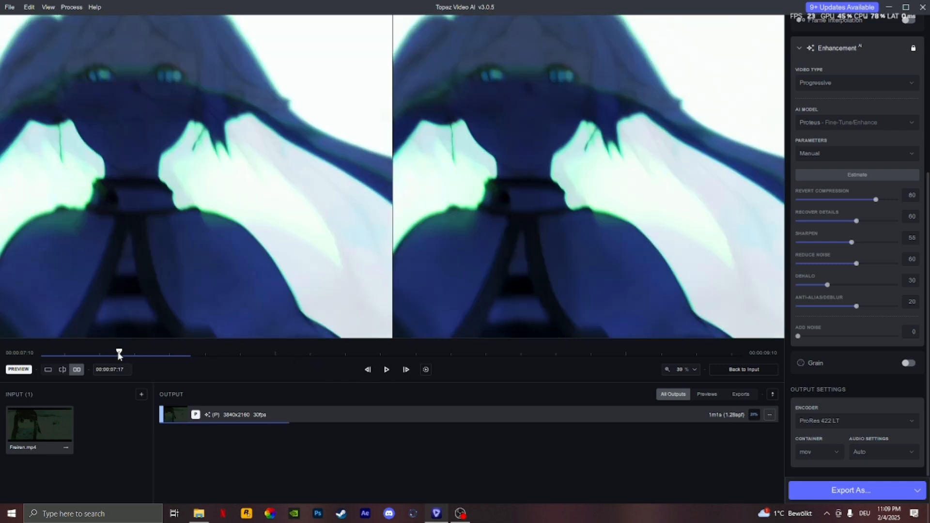
pyautogui.click(119, 356)
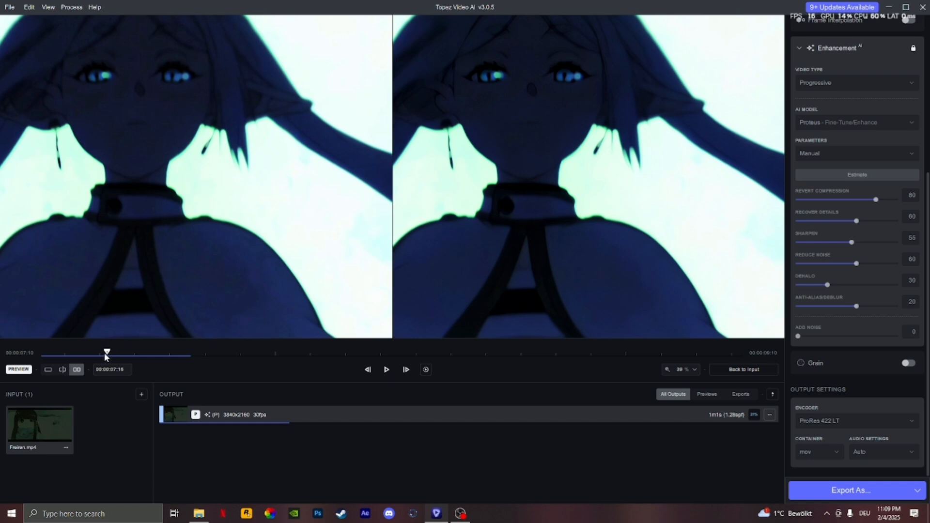
# - Compare the original and enhanced frames up close around the character's neck, collar, jawline and face
pyautogui.scroll(5, 197, 266)
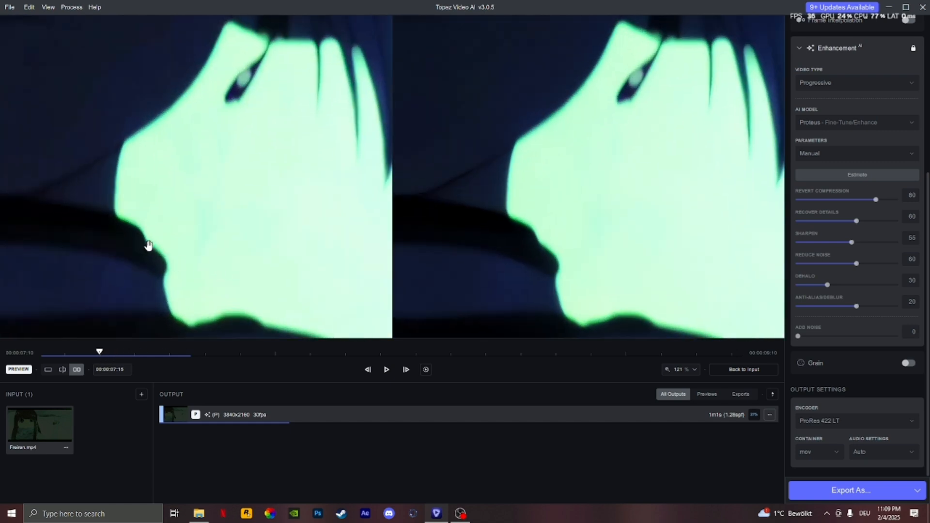
pyautogui.moveTo(148, 246); pyautogui.dragTo(235, 249)
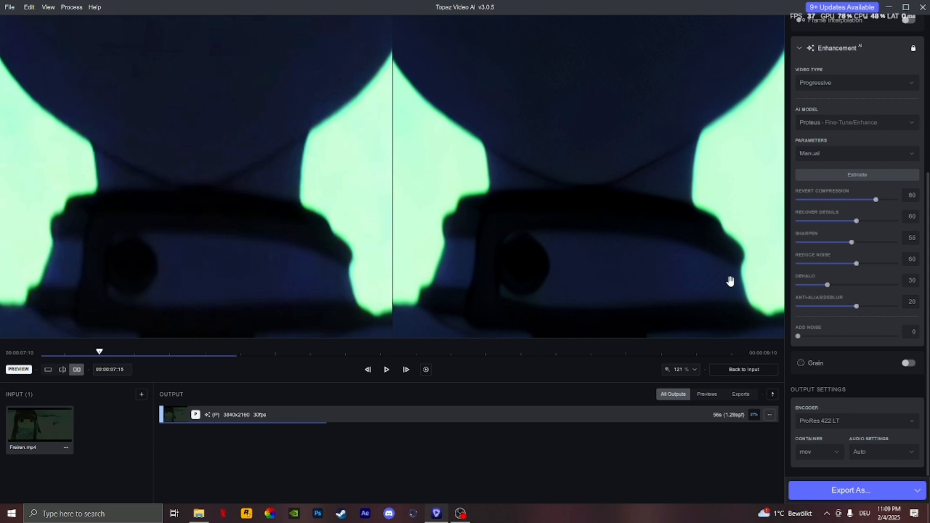
pyautogui.scroll(-6, 623, 233)
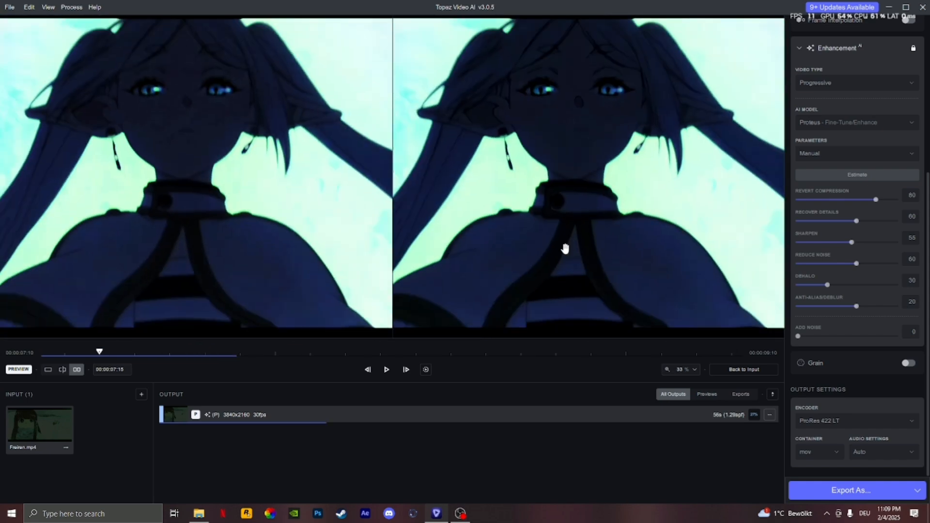
pyautogui.scroll(6, 565, 249)
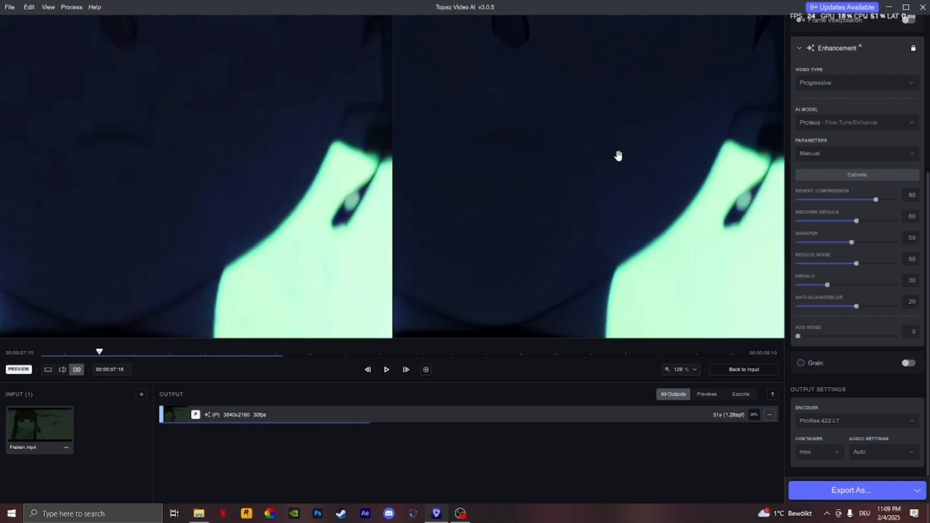
pyautogui.scroll(-4, 577, 213)
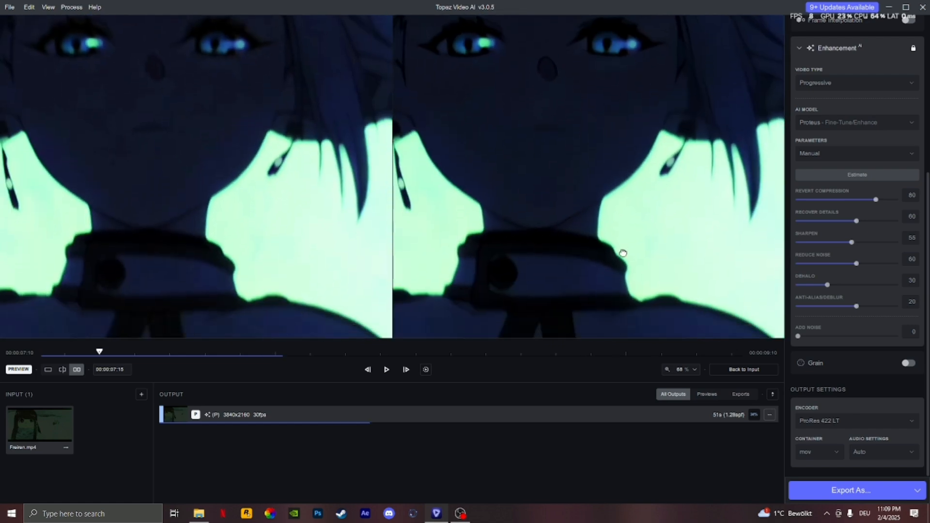
pyautogui.scroll(-2, 621, 249)
pyautogui.moveTo(643, 285); pyautogui.dragTo(672, 282)
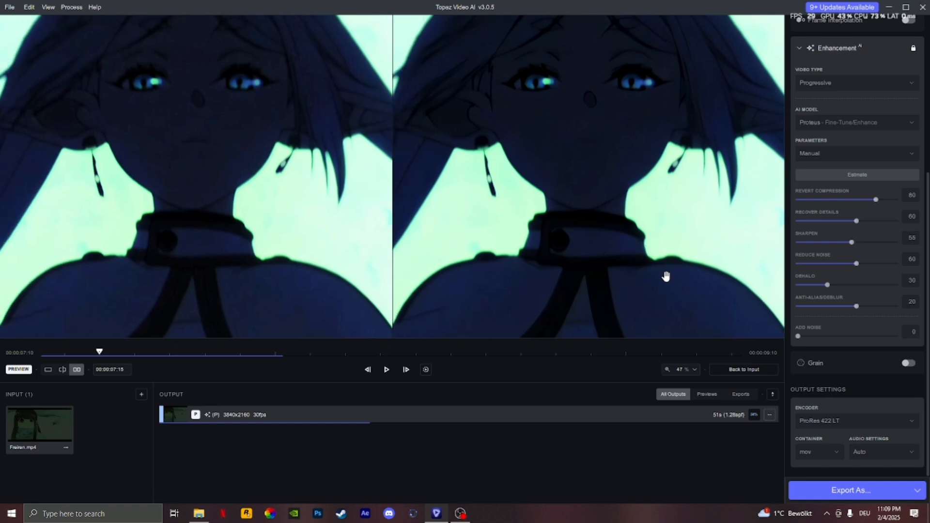
pyautogui.scroll(-2, 664, 276)
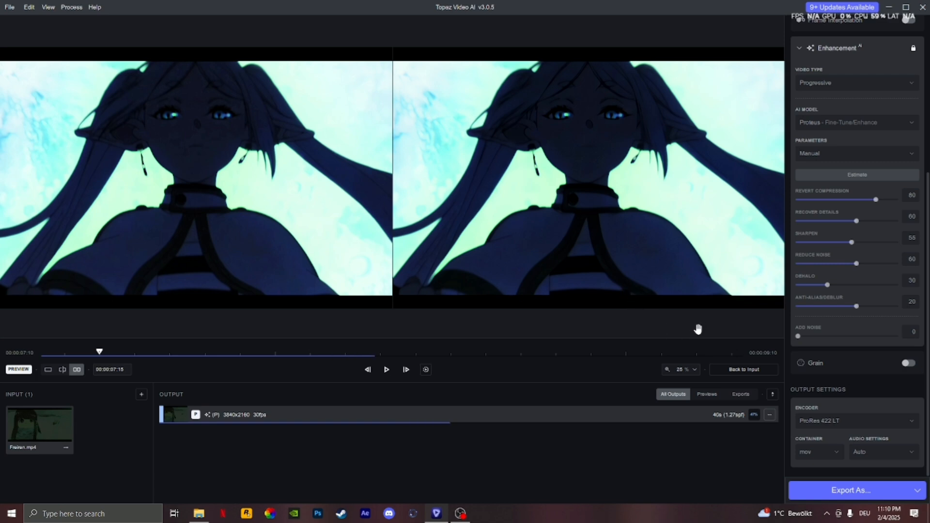
# - Return to the input video and set the output encoder to H265 Main (NVIDIA) with an mp4 container
pyautogui.click(863, 425)
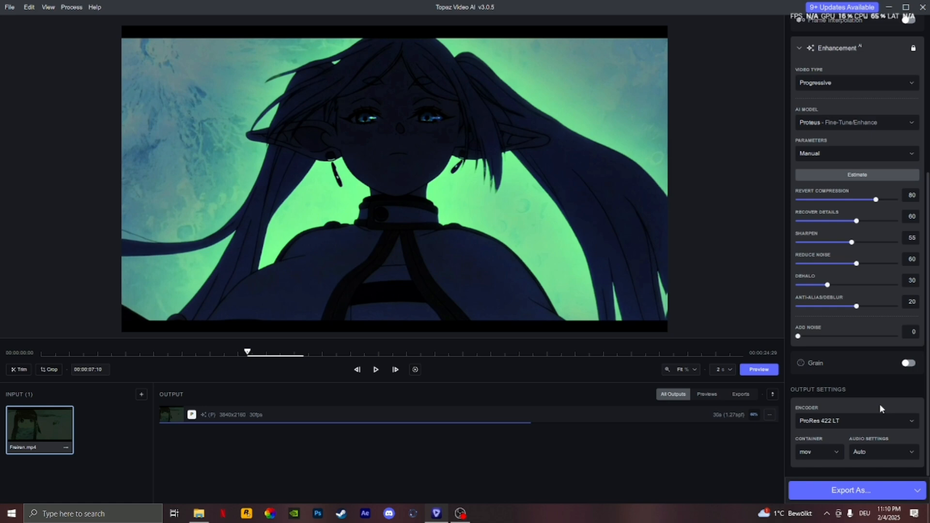
pyautogui.click(878, 418)
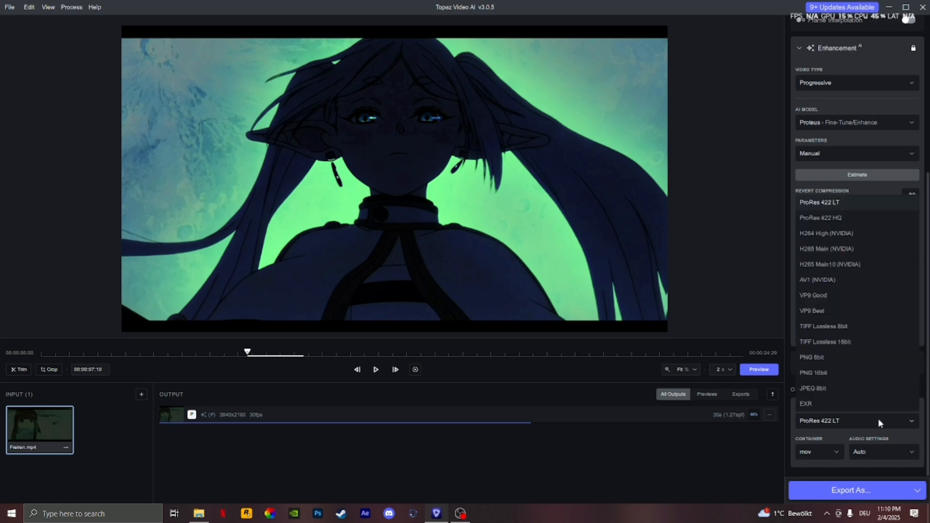
pyautogui.click(851, 253)
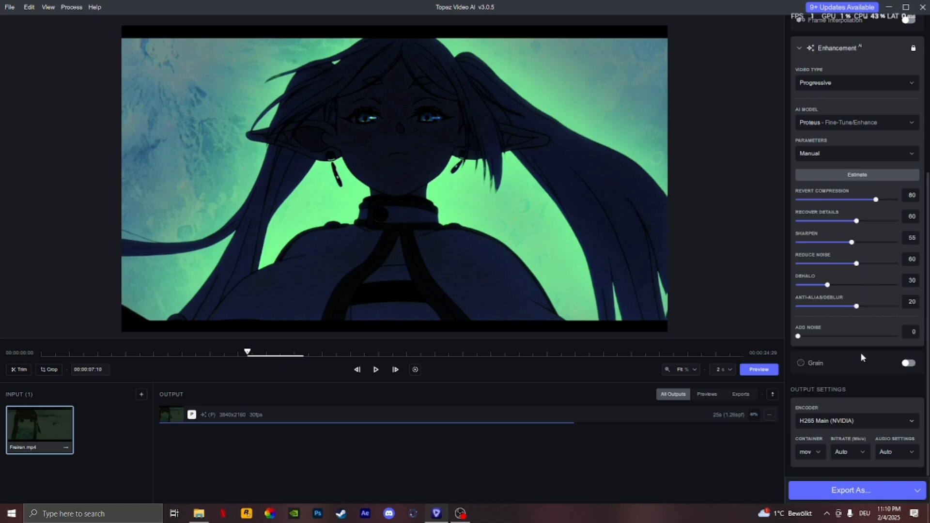
pyautogui.click(812, 449)
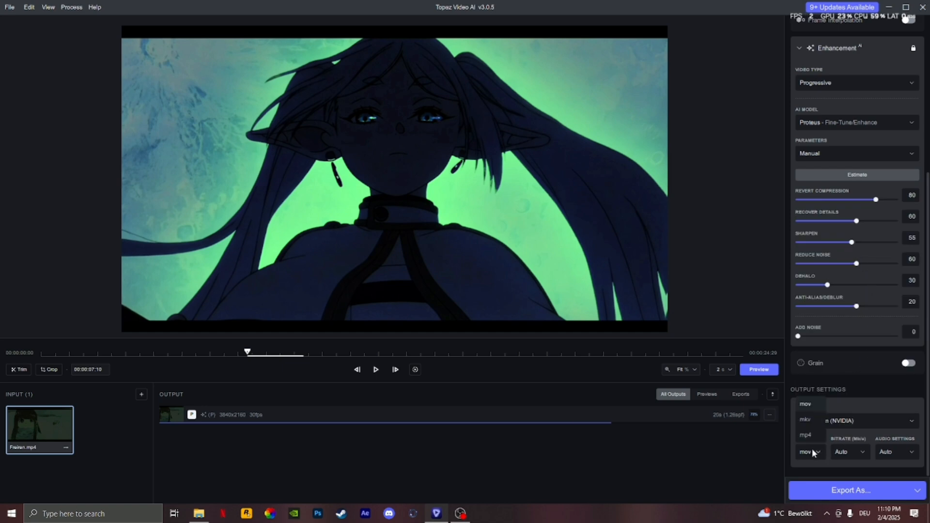
pyautogui.click(814, 434)
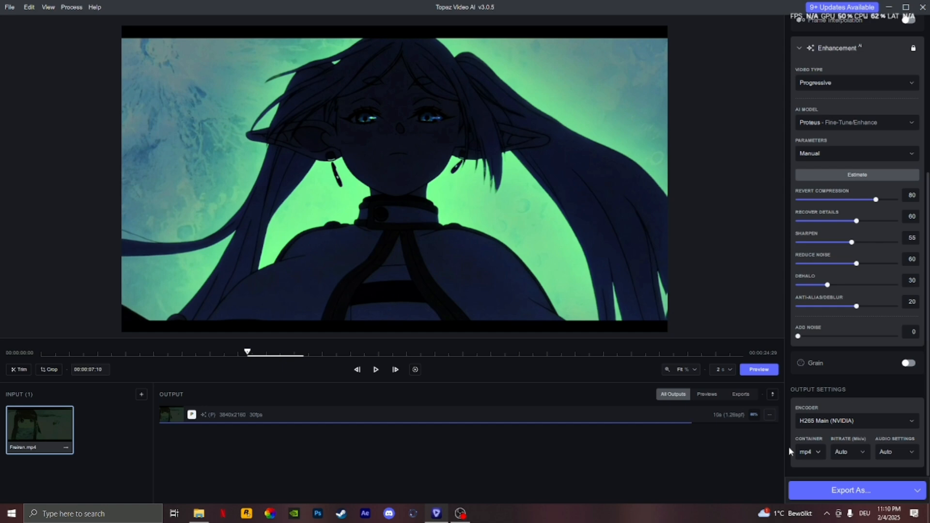
# - Review the output resolution and frame rate, and set the export bitrate to 60 Mb/s
pyautogui.click(860, 454)
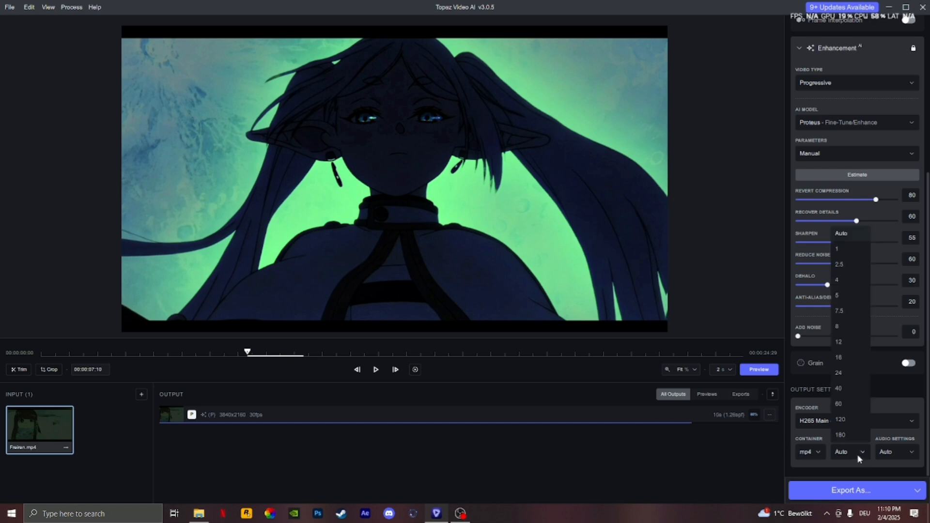
pyautogui.click(859, 456)
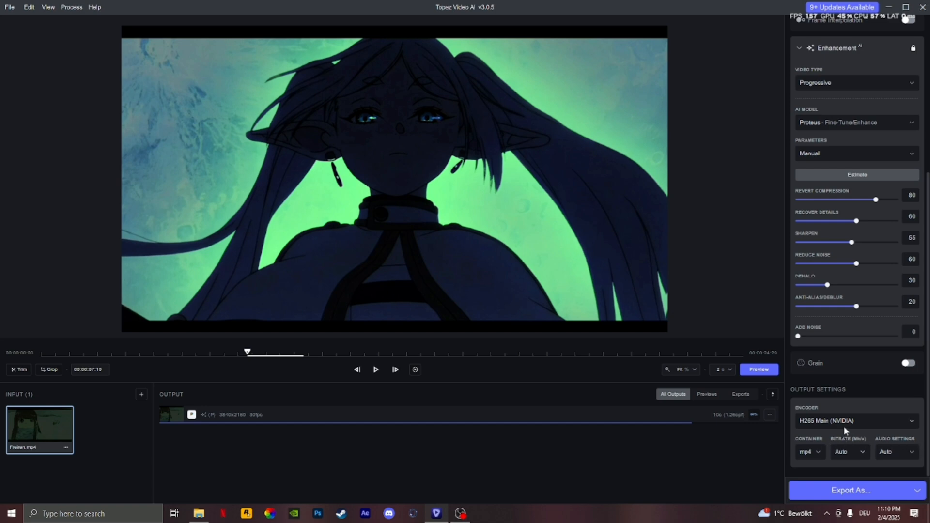
pyautogui.scroll(5, 844, 426)
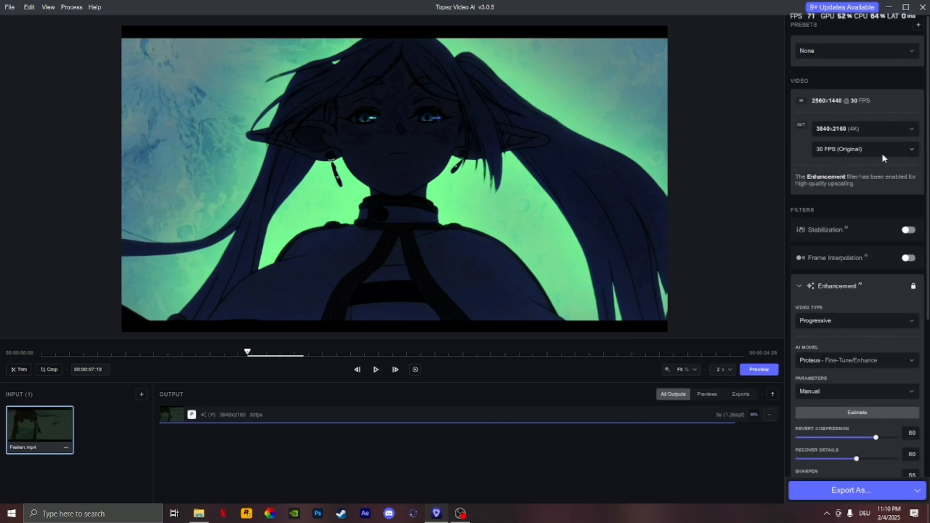
pyautogui.scroll(-5, 863, 194)
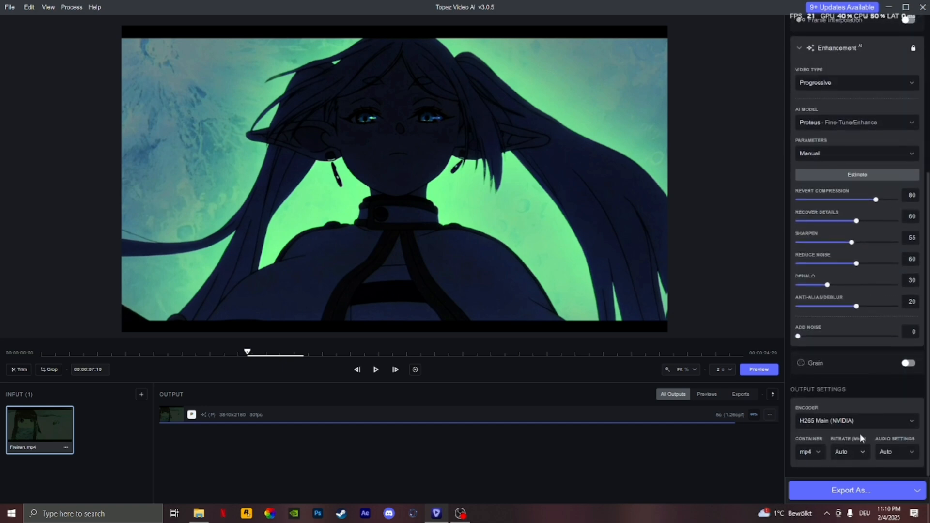
pyautogui.scroll(5, 853, 427)
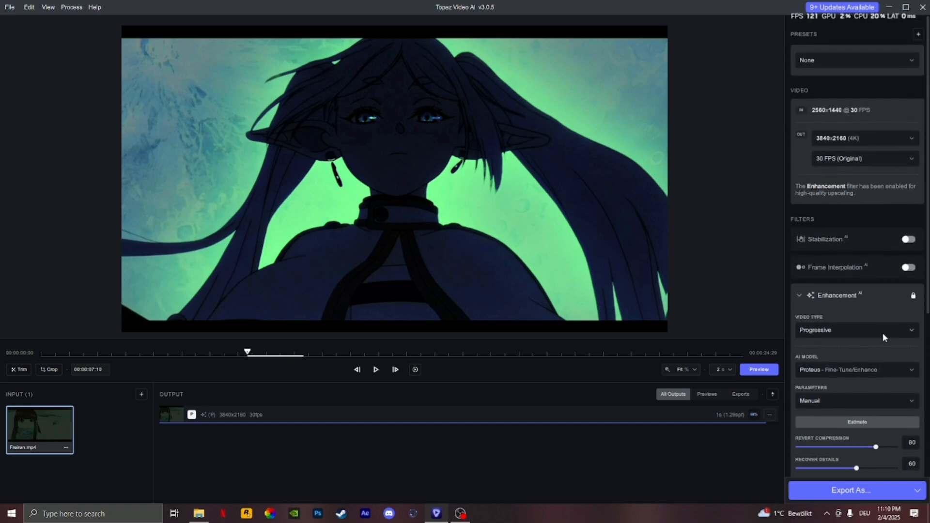
pyautogui.scroll(-5, 872, 204)
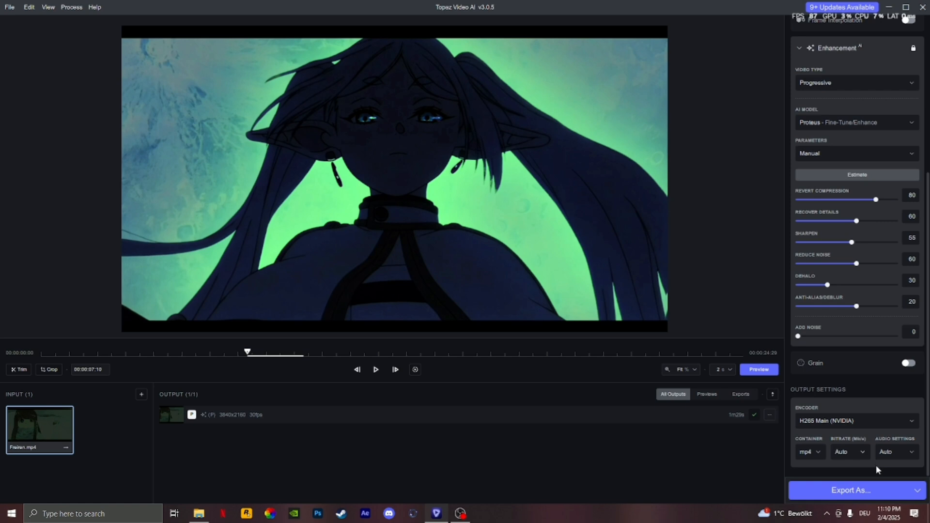
pyautogui.click(859, 453)
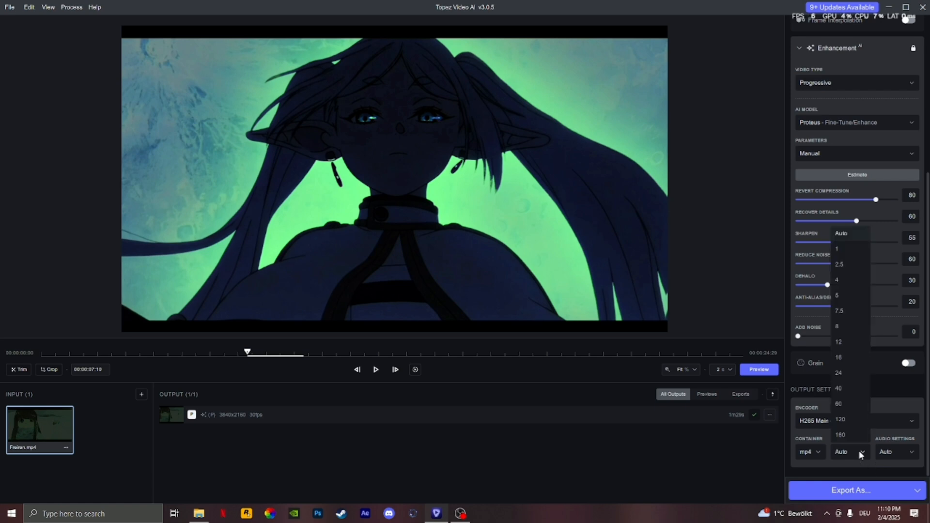
pyautogui.click(855, 406)
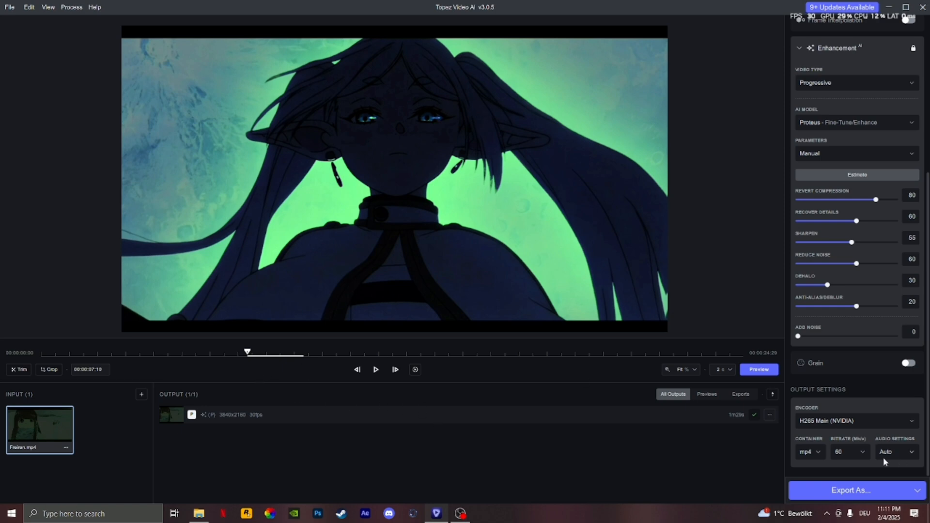
# - Keep the audio setting on Auto and export the enhanced video to the Downloads folder as an mp4 named "anos 32"
pyautogui.click(909, 458)
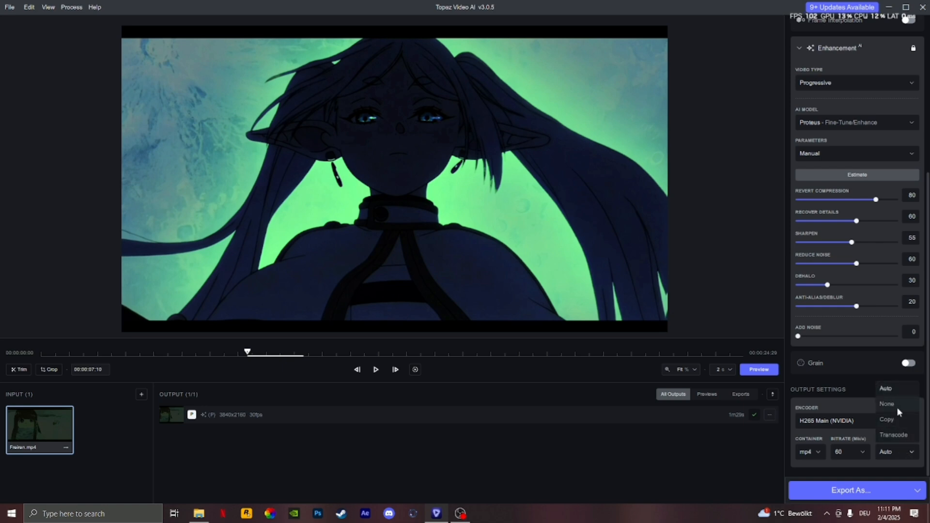
pyautogui.click(905, 458)
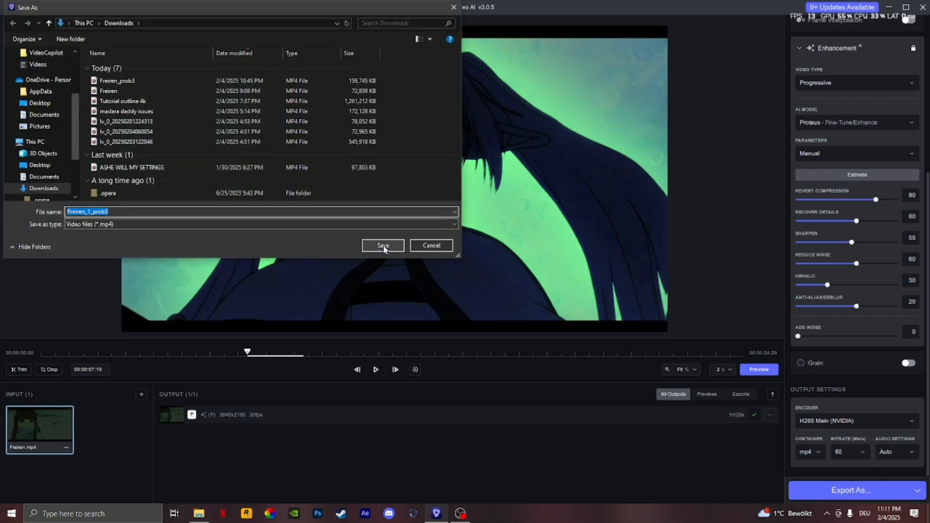
pyautogui.press('BackSpace')
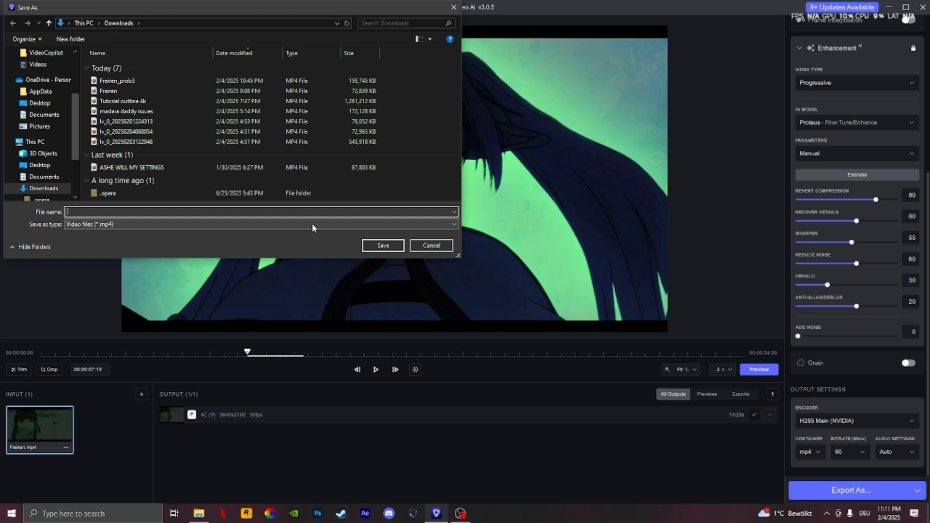
pyautogui.write('anos')
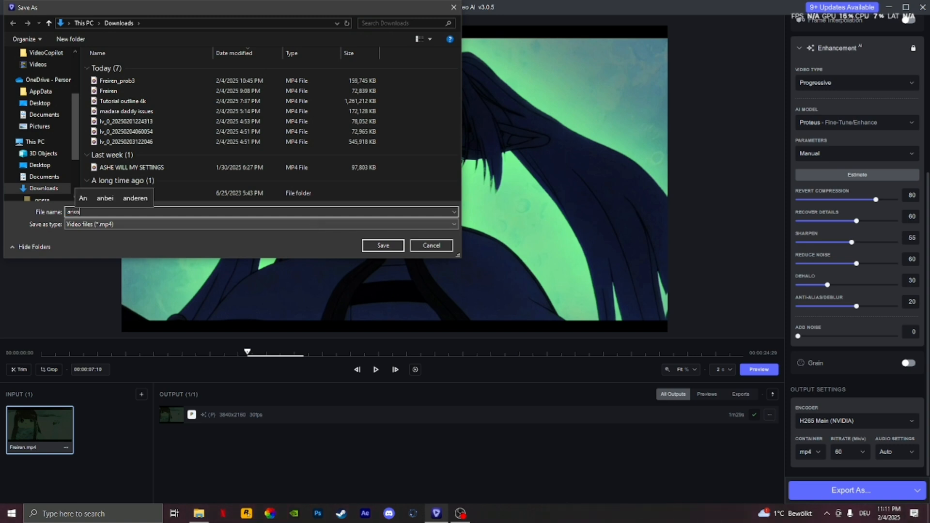
pyautogui.write(' 32')
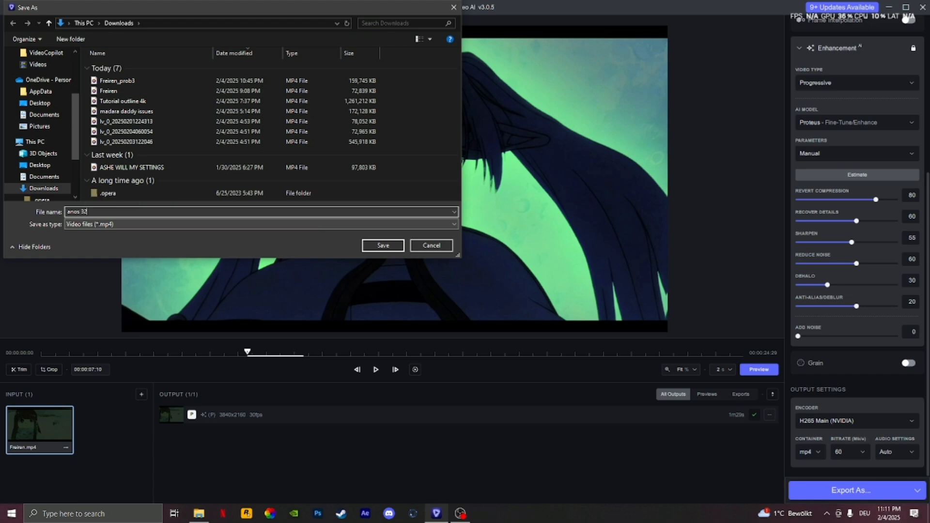
pyautogui.click(380, 245)
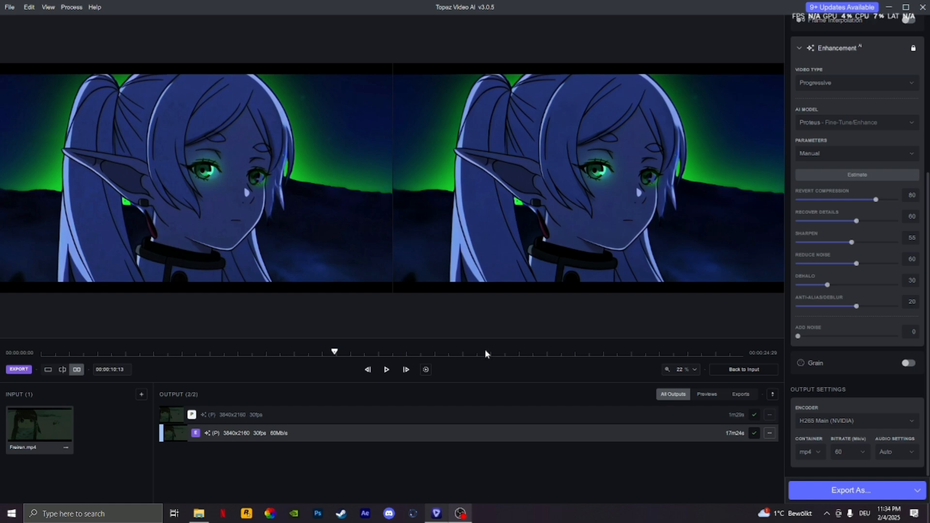
# - Compare the original and exported frames up close around the character's glowing green eye and face
pyautogui.scroll(1, 542, 213)
pyautogui.scroll(10, 547, 215)
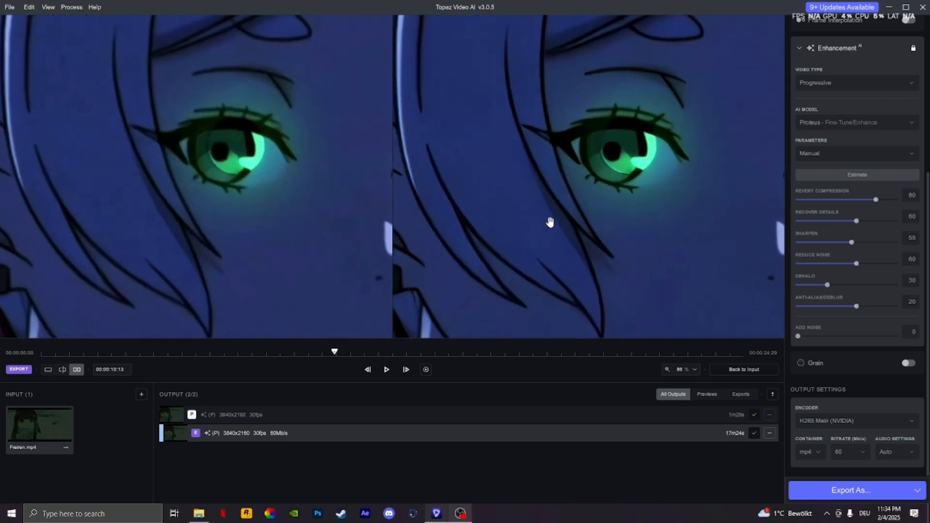
pyautogui.scroll(3, 550, 222)
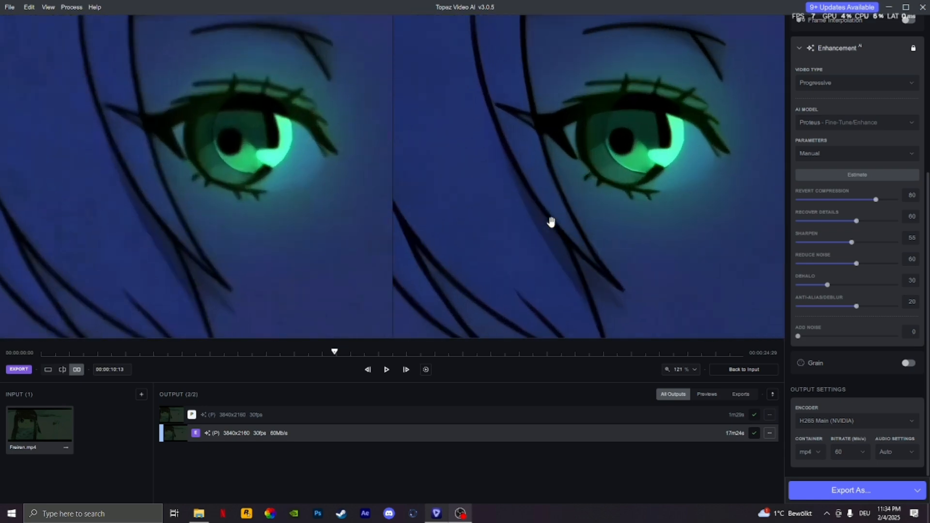
pyautogui.scroll(3, 551, 222)
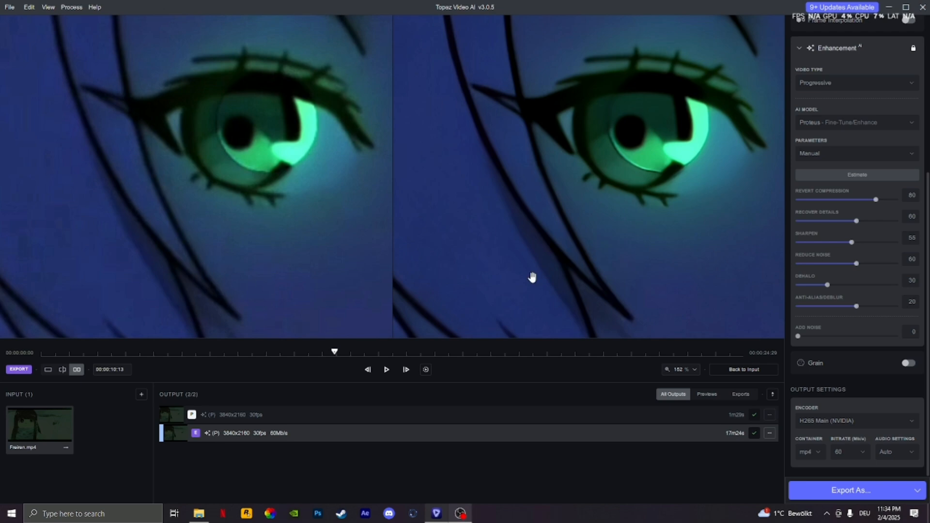
pyautogui.scroll(-4, 636, 262)
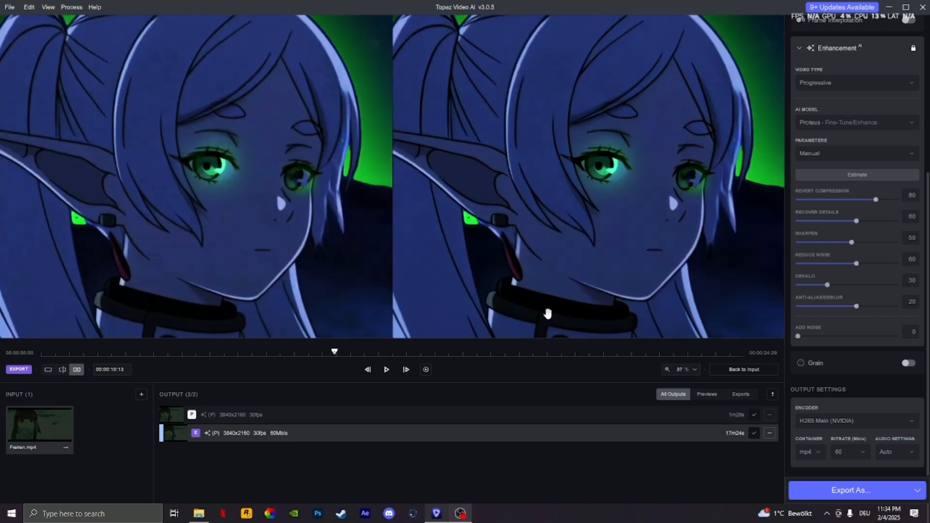
pyautogui.scroll(-4, 542, 309)
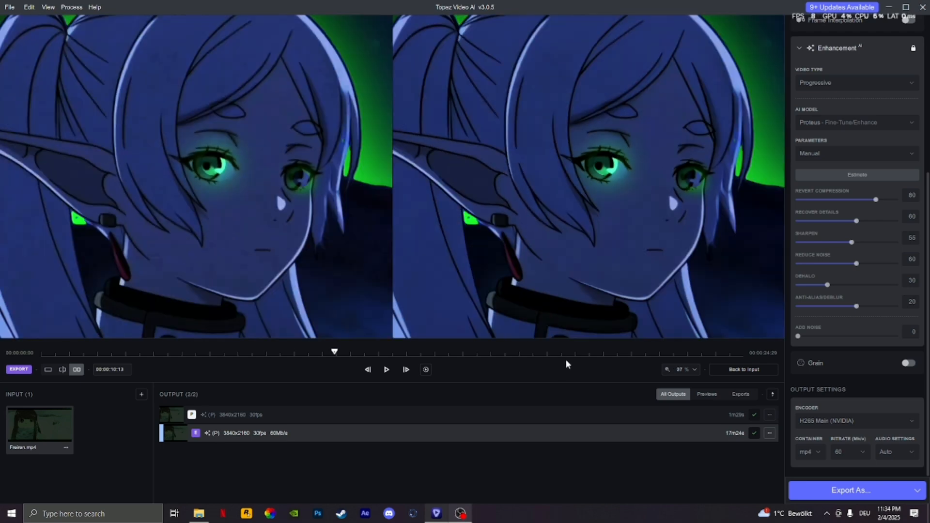